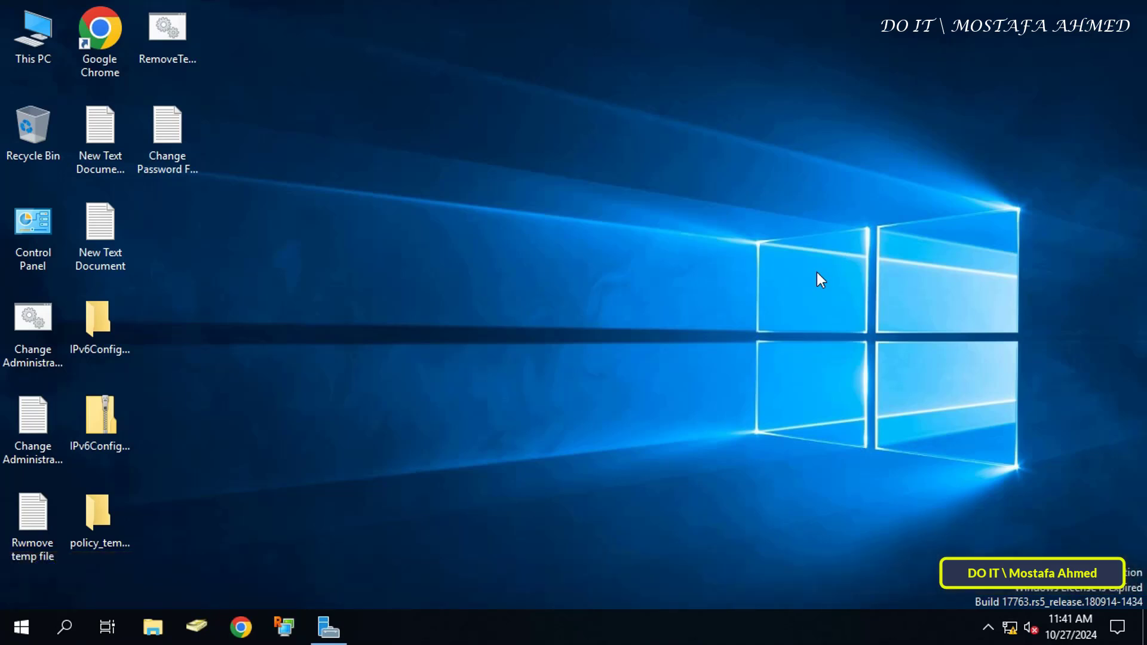
# Launch Group Policy Management from the Server Manager Tools menu
pyautogui.click(342, 629)
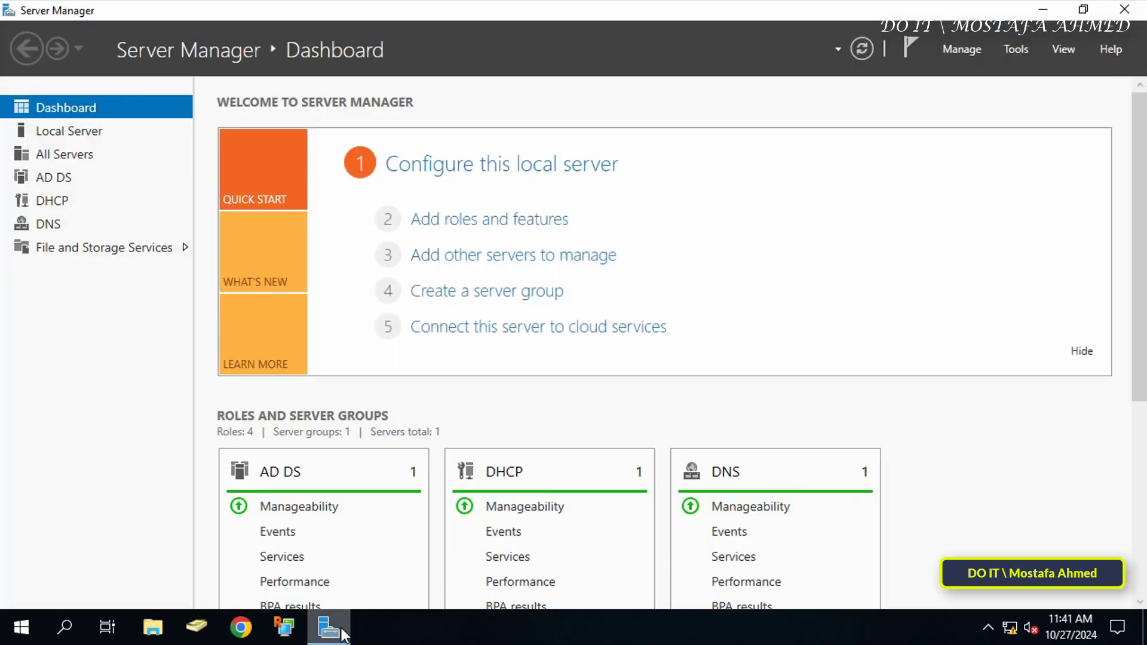
pyautogui.click(1012, 52)
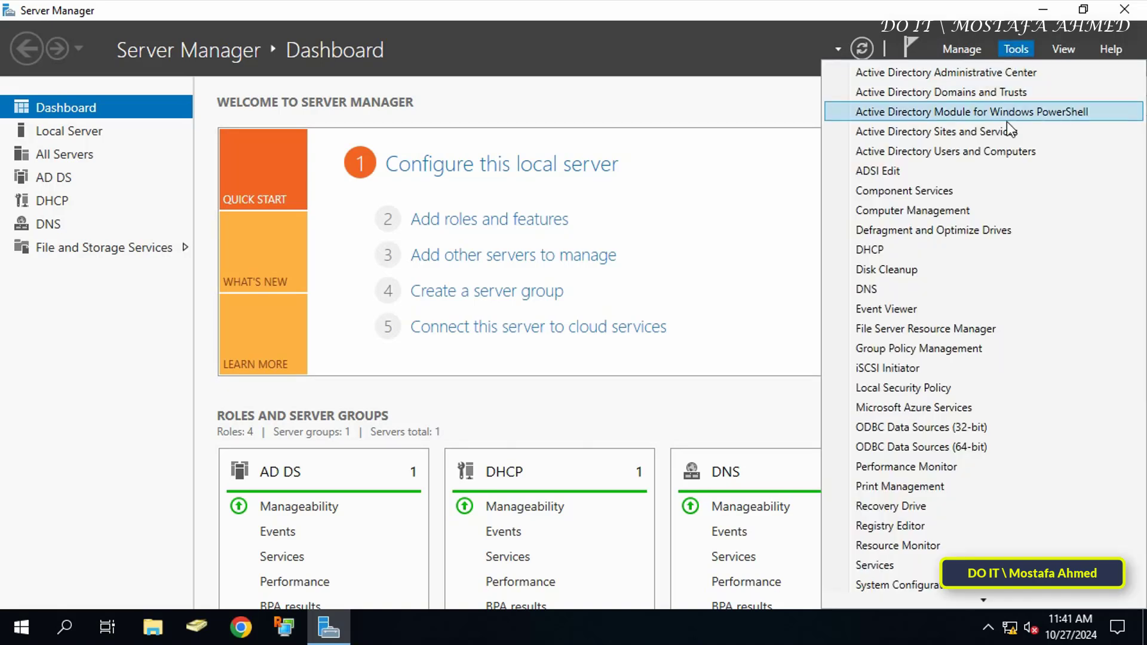
pyautogui.click(969, 353)
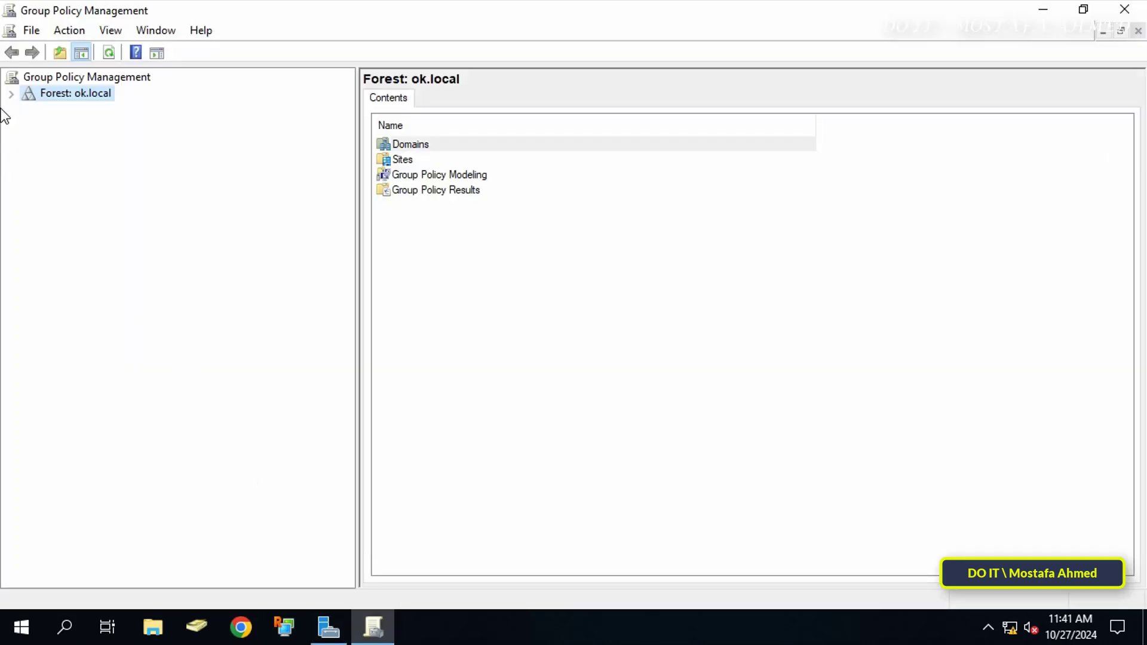
# Expand Forest: ok.local > Domains > ok.local and select the test OU
pyautogui.click(13, 95)
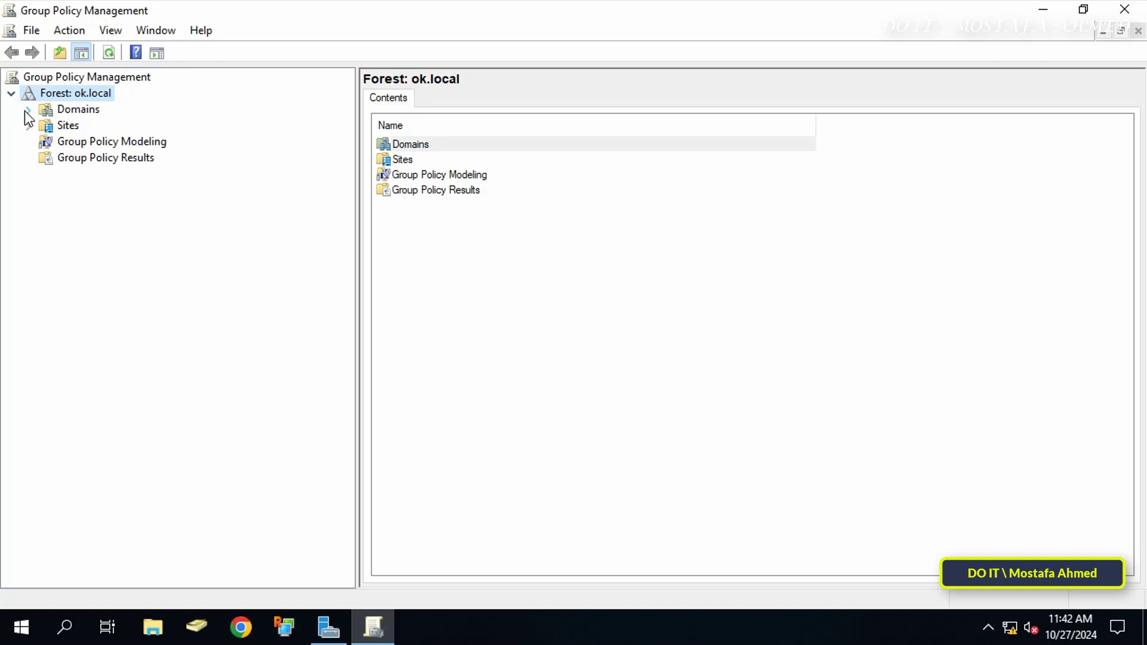
pyautogui.click(26, 110)
pyautogui.click(45, 126)
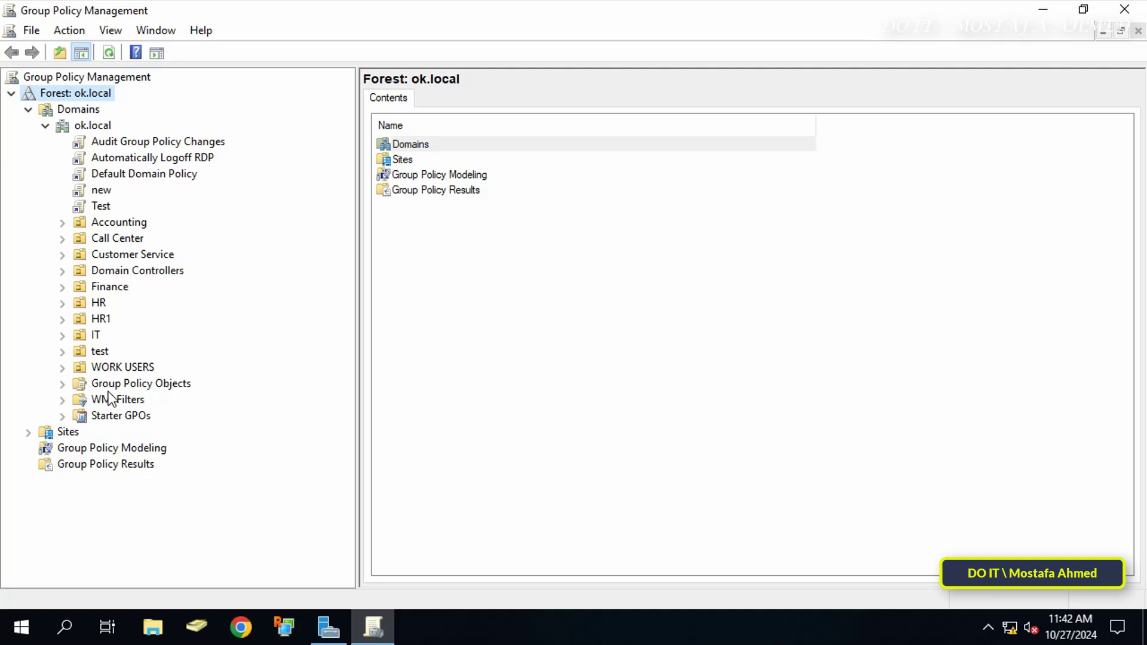
pyautogui.click(99, 352)
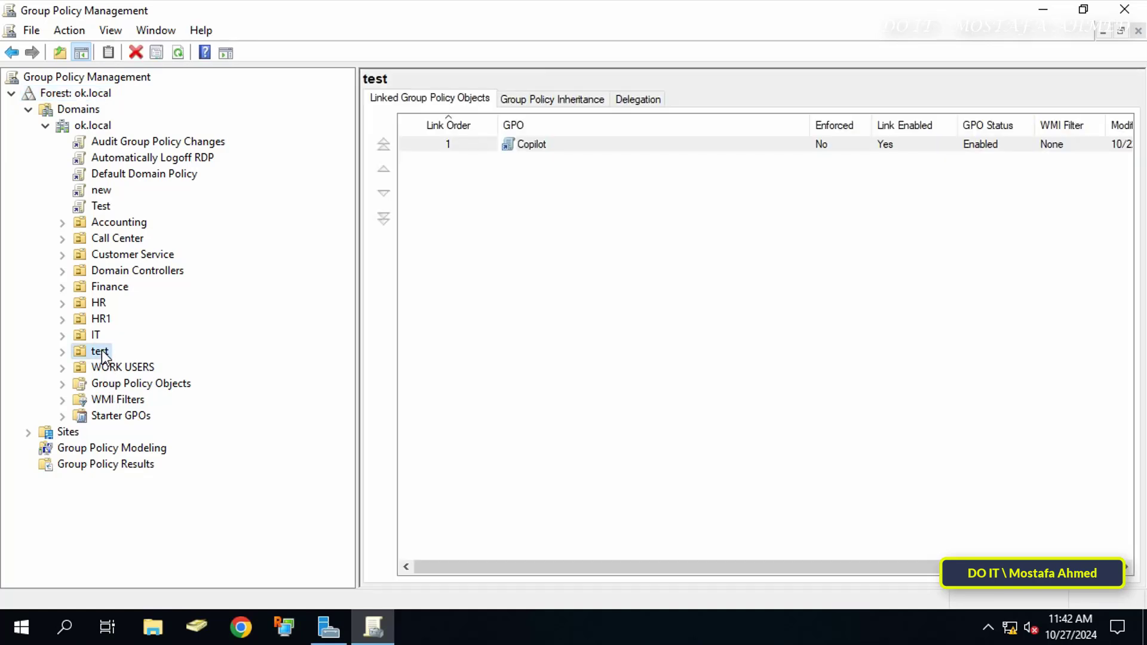
# Create a GPO named 'Disable Spooler Service' linked to the test OU
pyautogui.rightClick(103, 354)
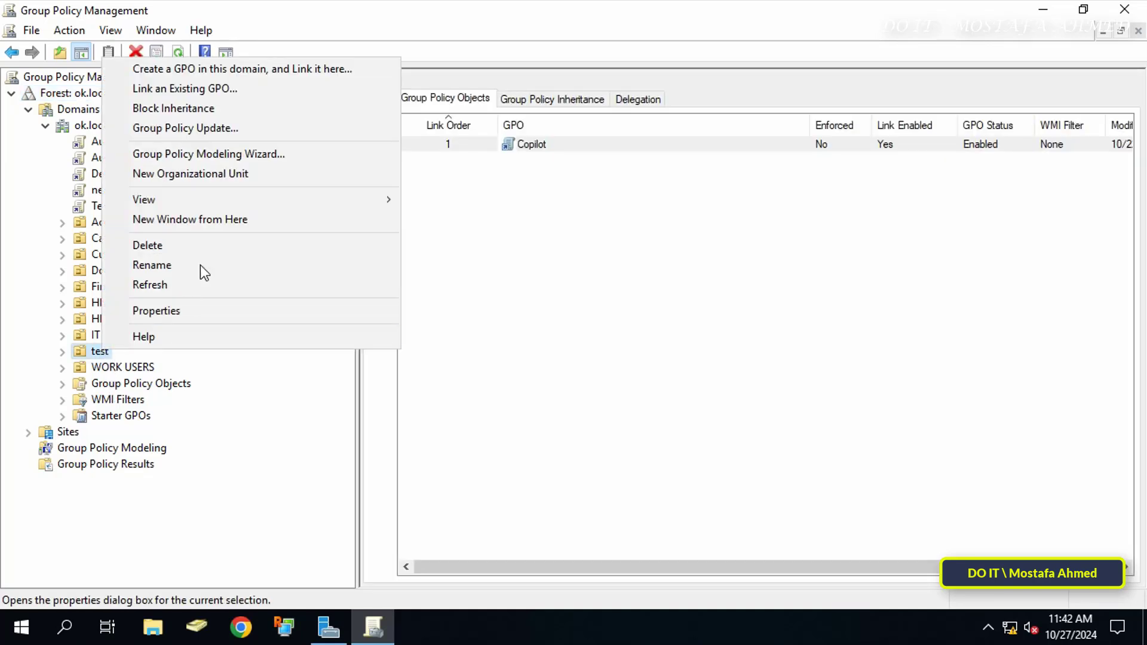
pyautogui.click(306, 74)
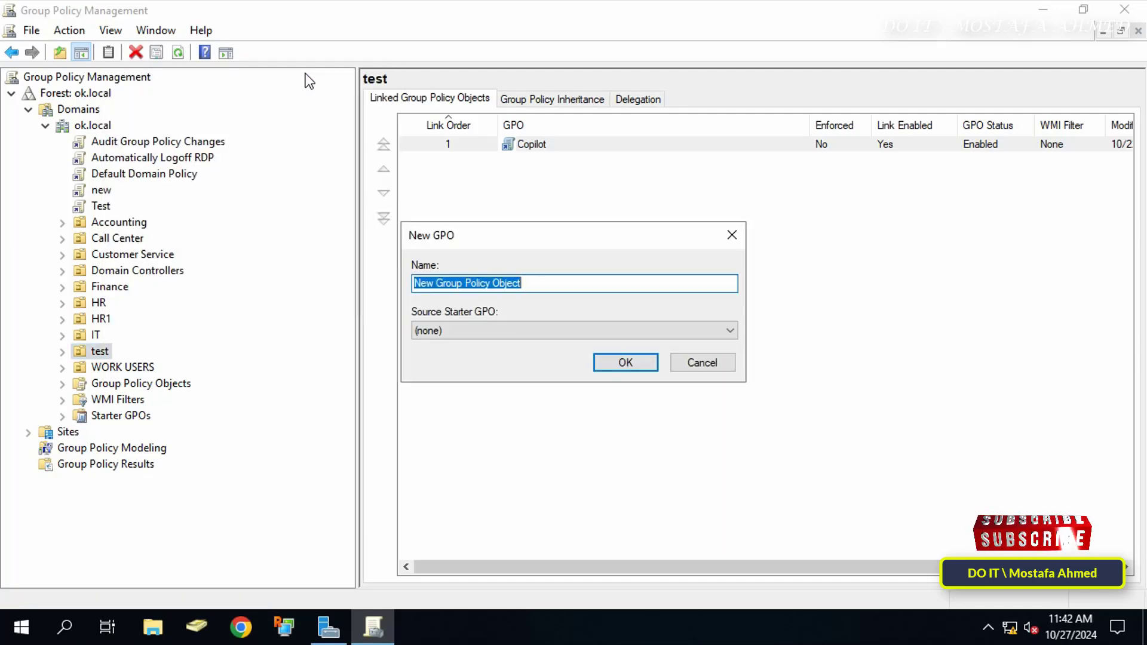
pyautogui.write('Disabl')
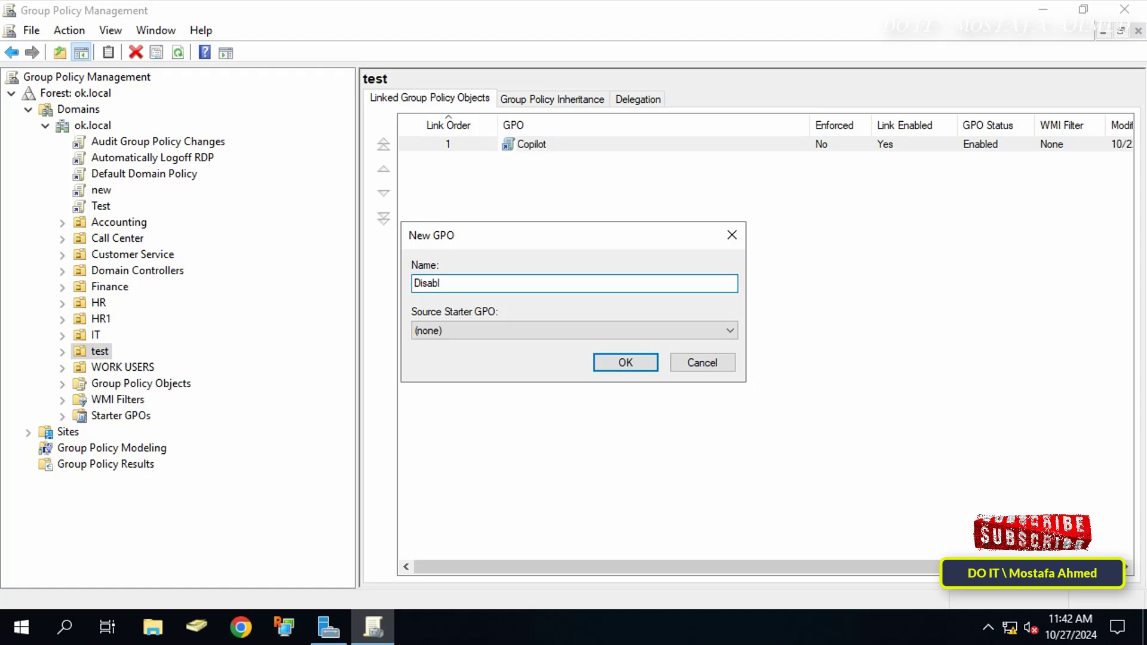
pyautogui.write('e Spool')
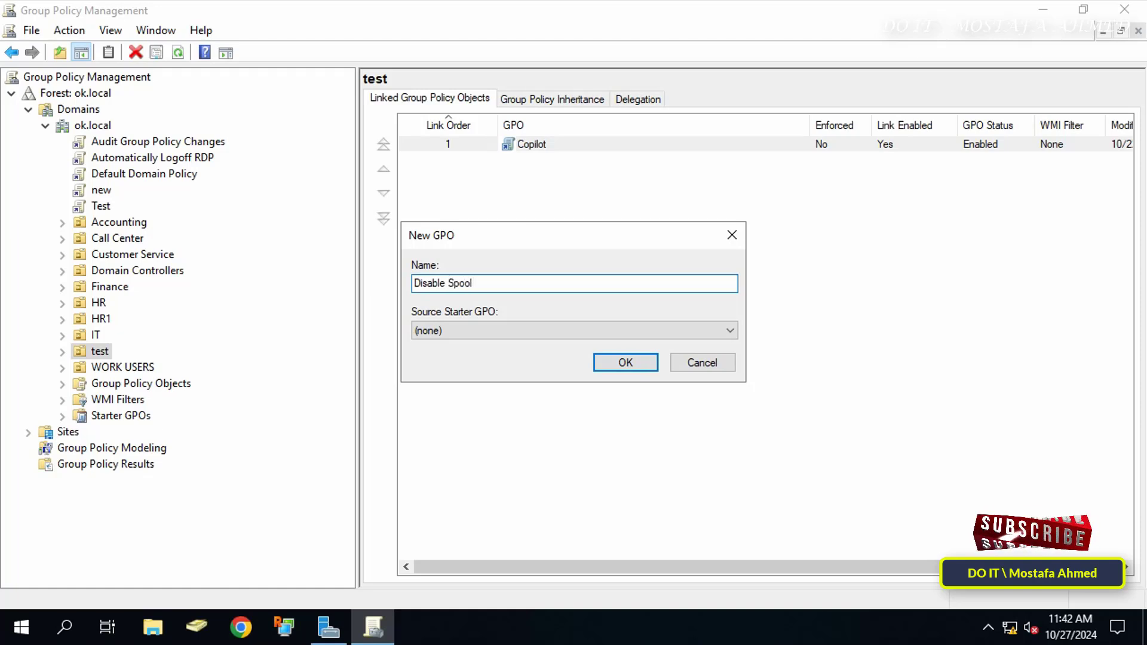
pyautogui.write('er Ser')
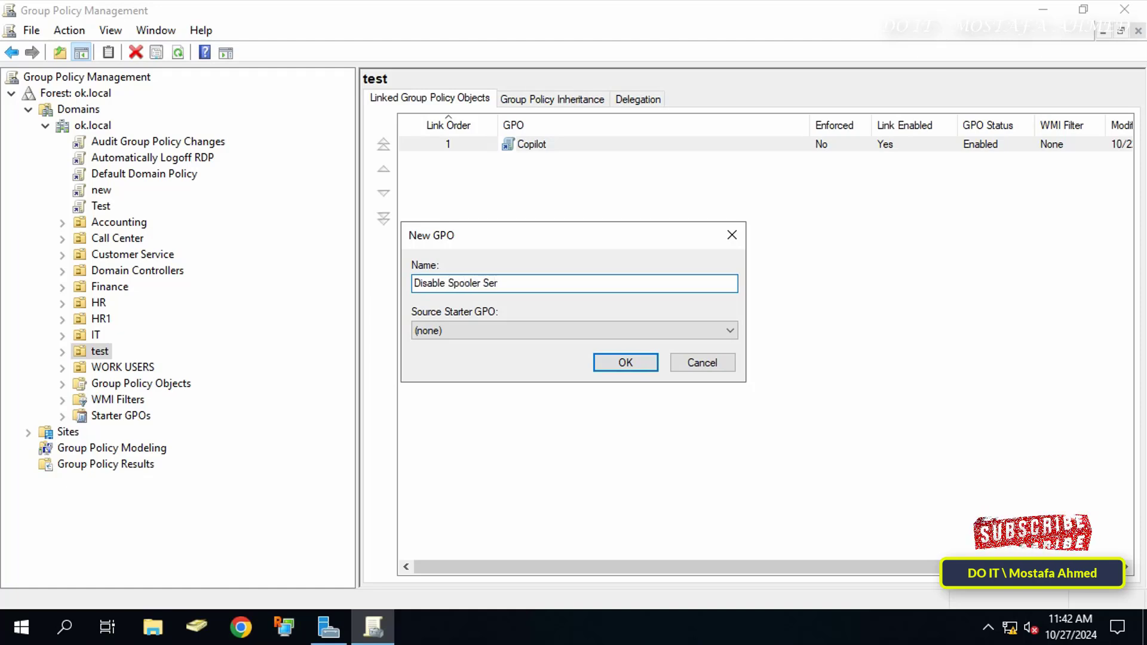
pyautogui.write('vice')
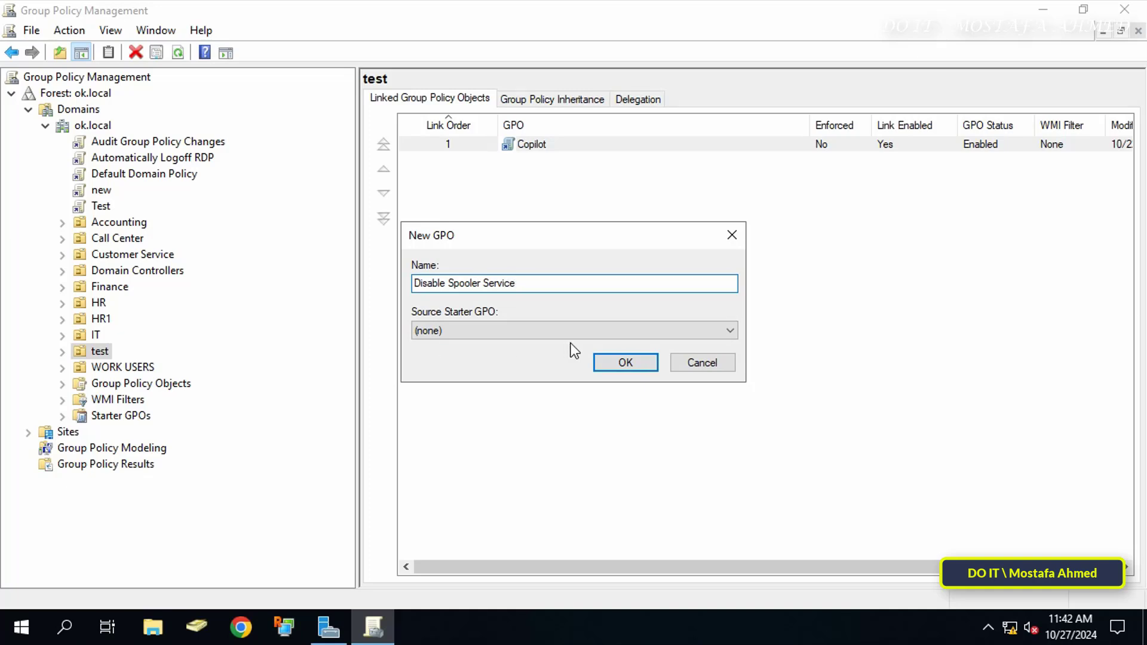
pyautogui.press('Return')
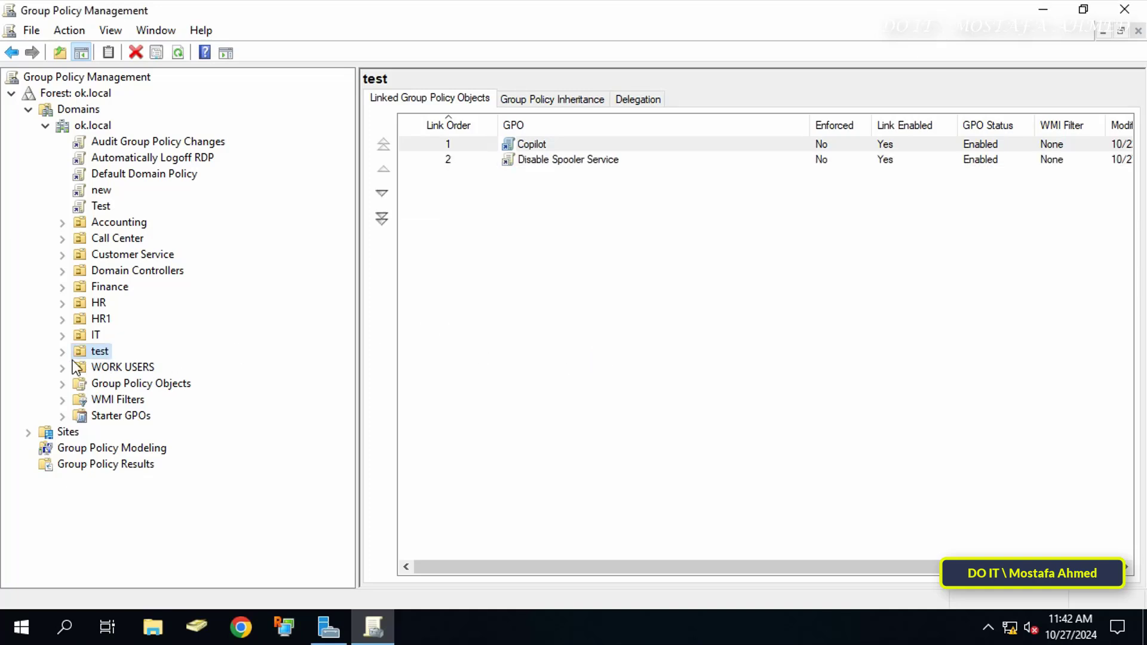
# Open the Disable Spooler Service GPO in the Group Policy Management Editor
pyautogui.click(62, 352)
pyautogui.click(171, 384)
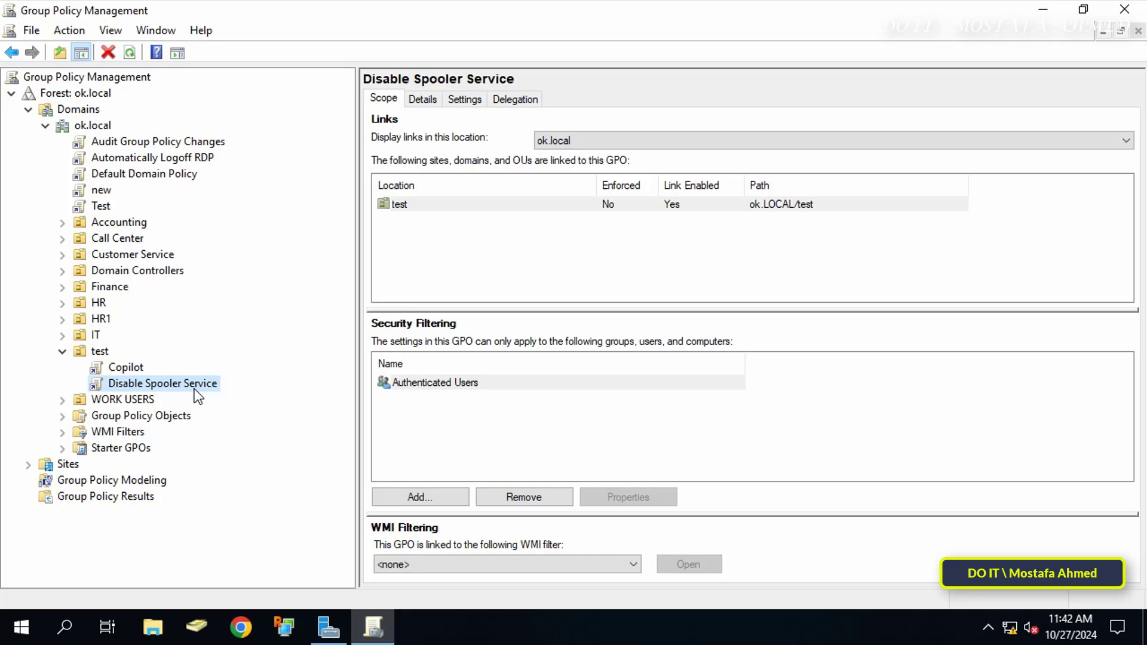
pyautogui.rightClick(204, 391)
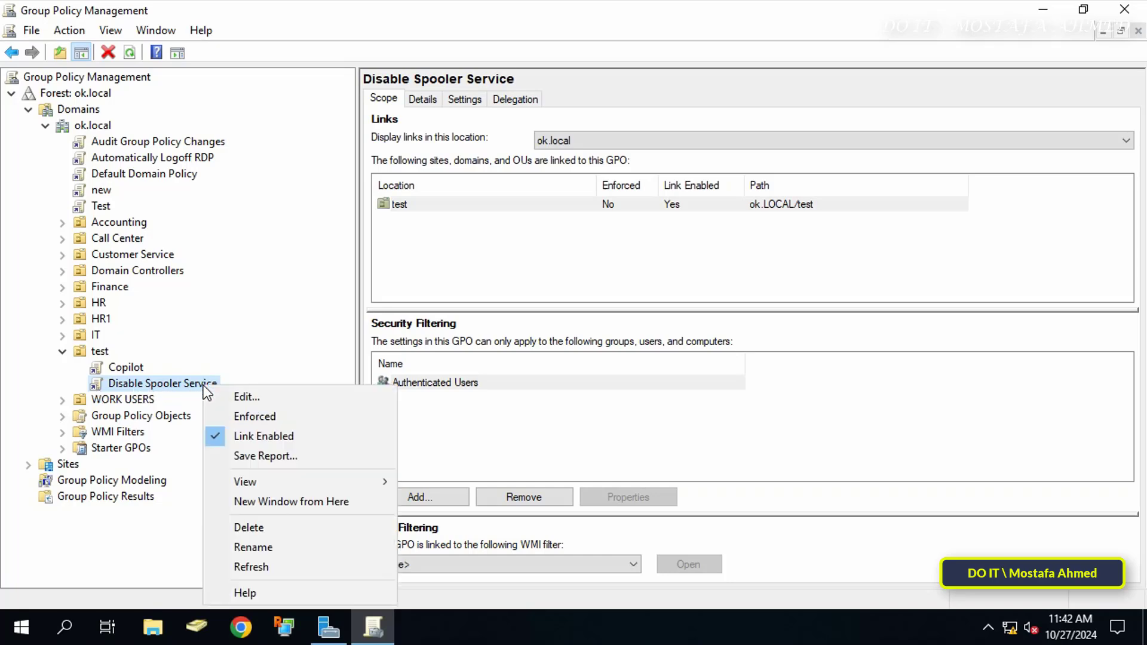
pyautogui.click(247, 395)
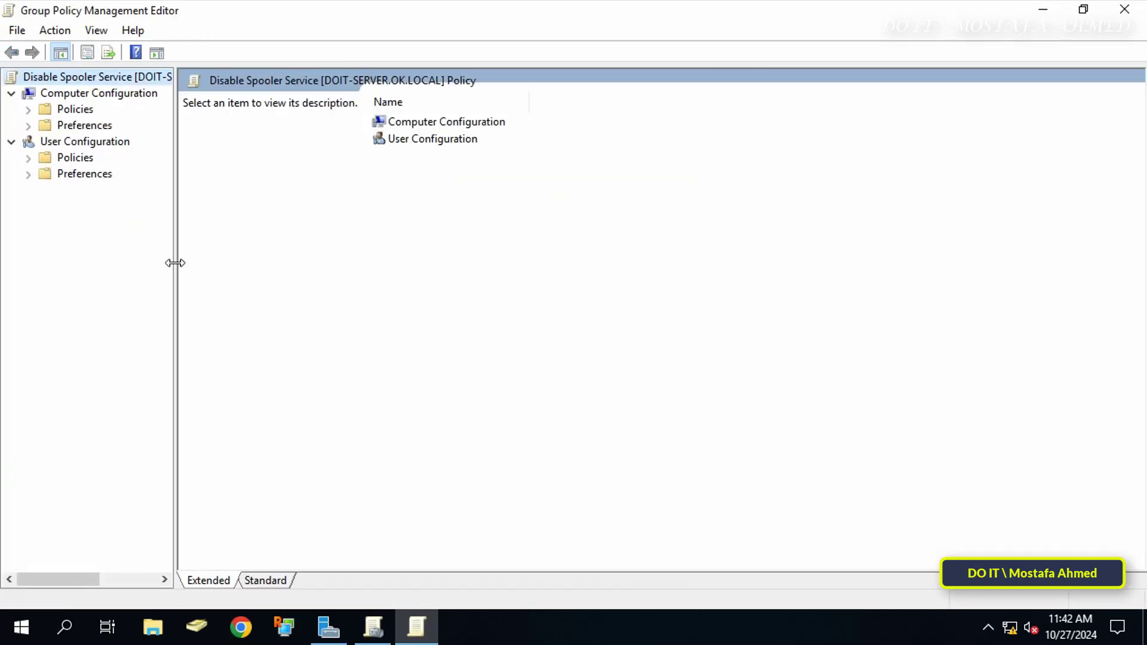
# Navigate to Computer Configuration > Policies > Windows Settings > Security Settings > System Services
pyautogui.moveTo(175, 263); pyautogui.dragTo(284, 261)
pyautogui.click(113, 96)
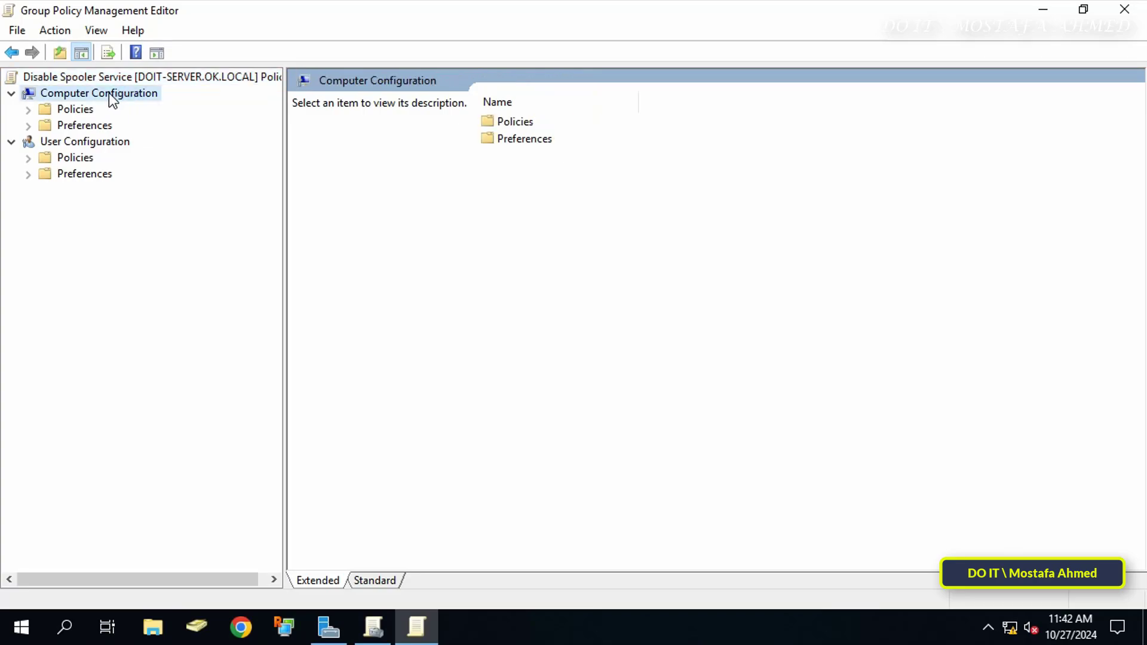
pyautogui.click(34, 110)
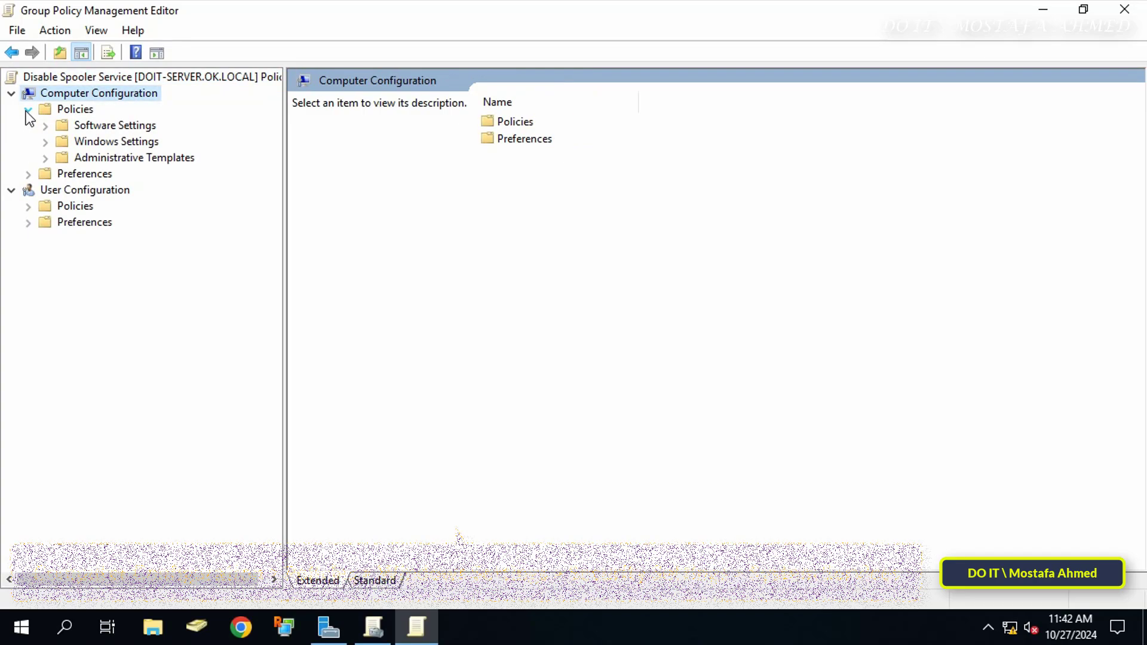
pyautogui.click(46, 143)
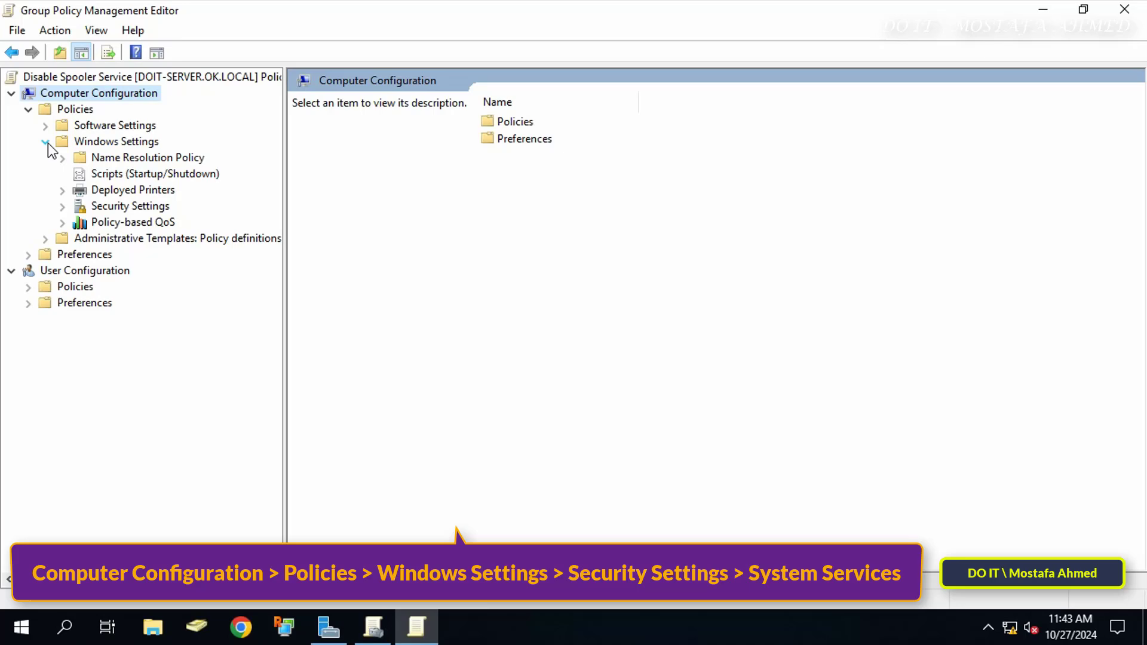
pyautogui.click(62, 206)
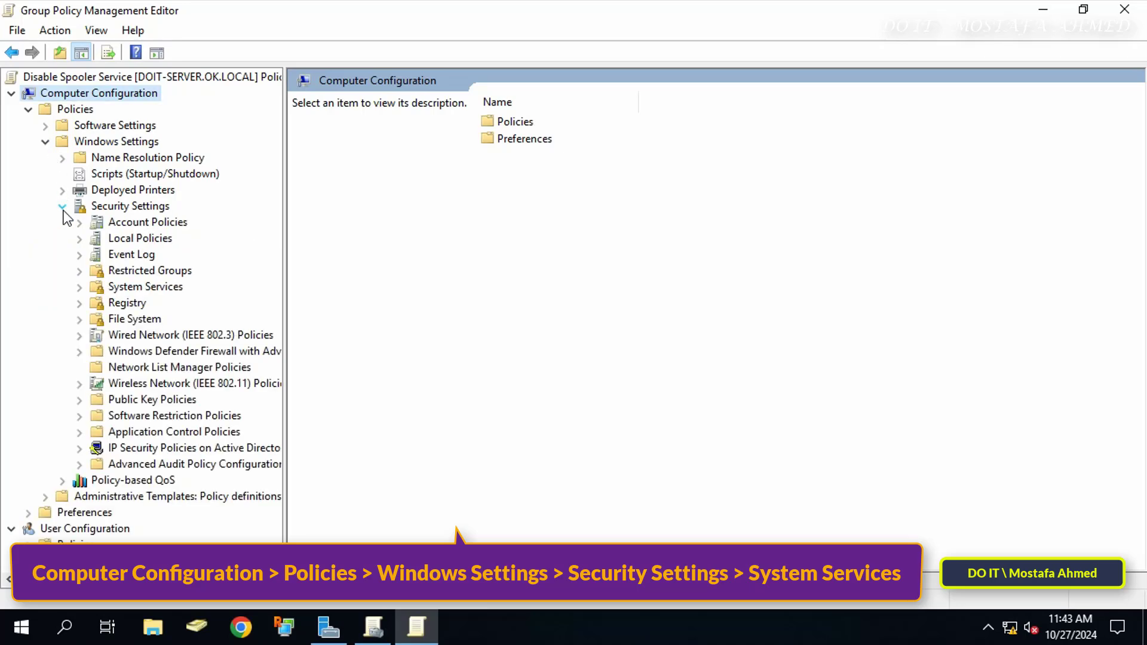
pyautogui.click(132, 288)
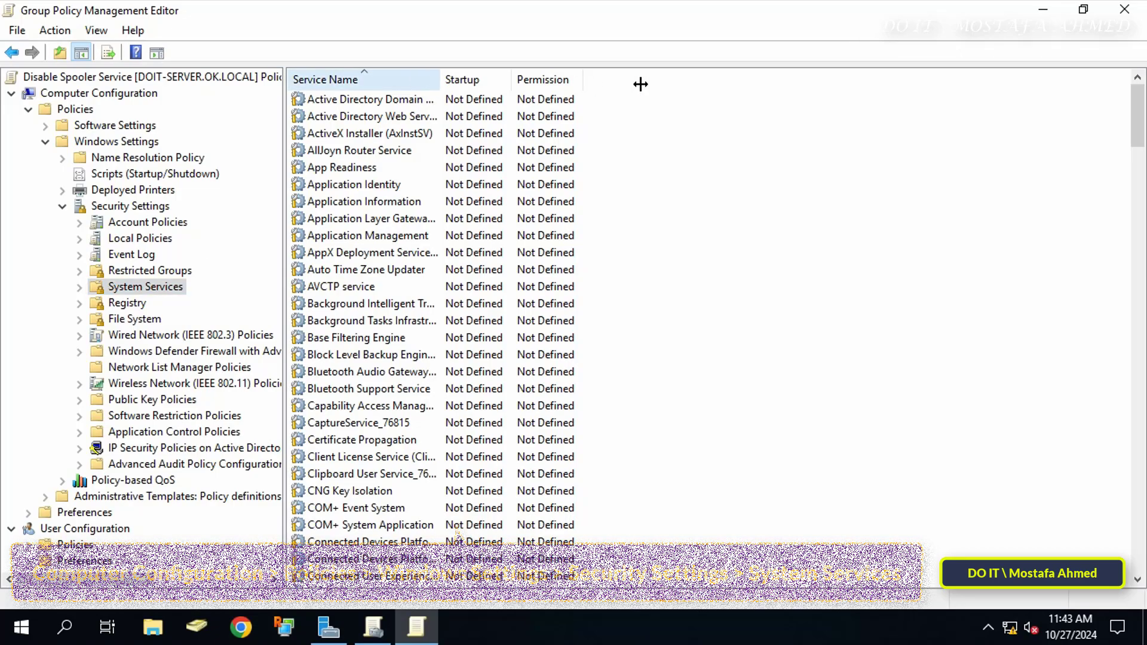
# Find Print Spooler in System Services and define its startup mode as Disabled
pyautogui.moveTo(439, 84); pyautogui.dragTo(638, 85)
pyautogui.press('p')
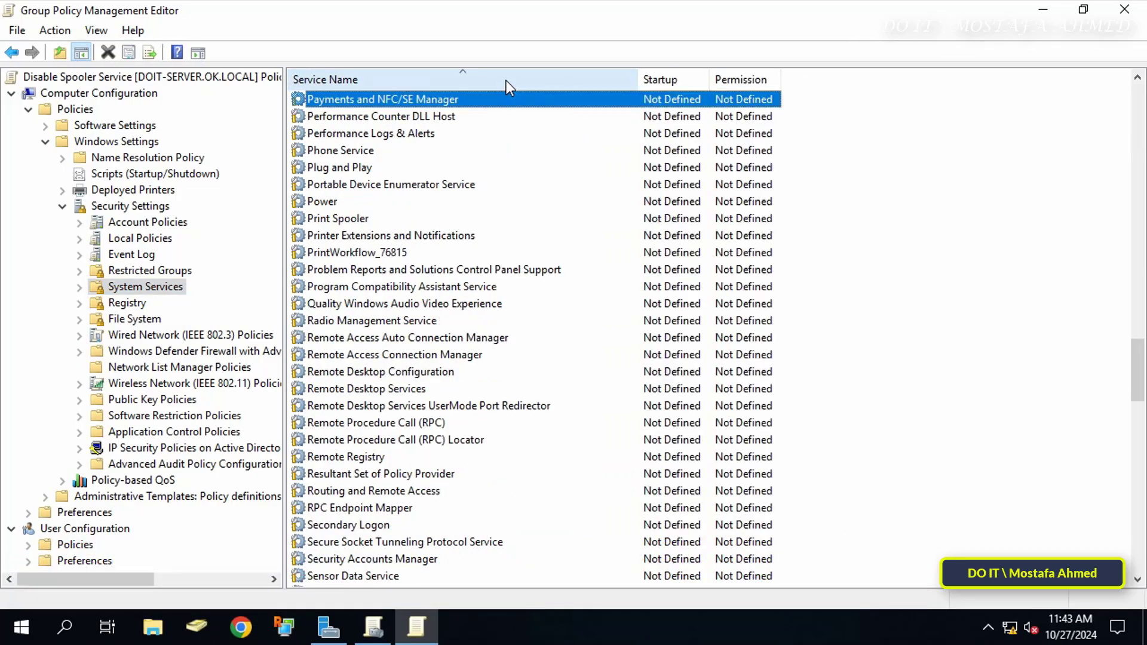
pyautogui.press('Down')
pyautogui.press('Down')
pyautogui.press('Down')
pyautogui.press('Down')
pyautogui.press('Down')
pyautogui.press('Down')
pyautogui.press('Down')
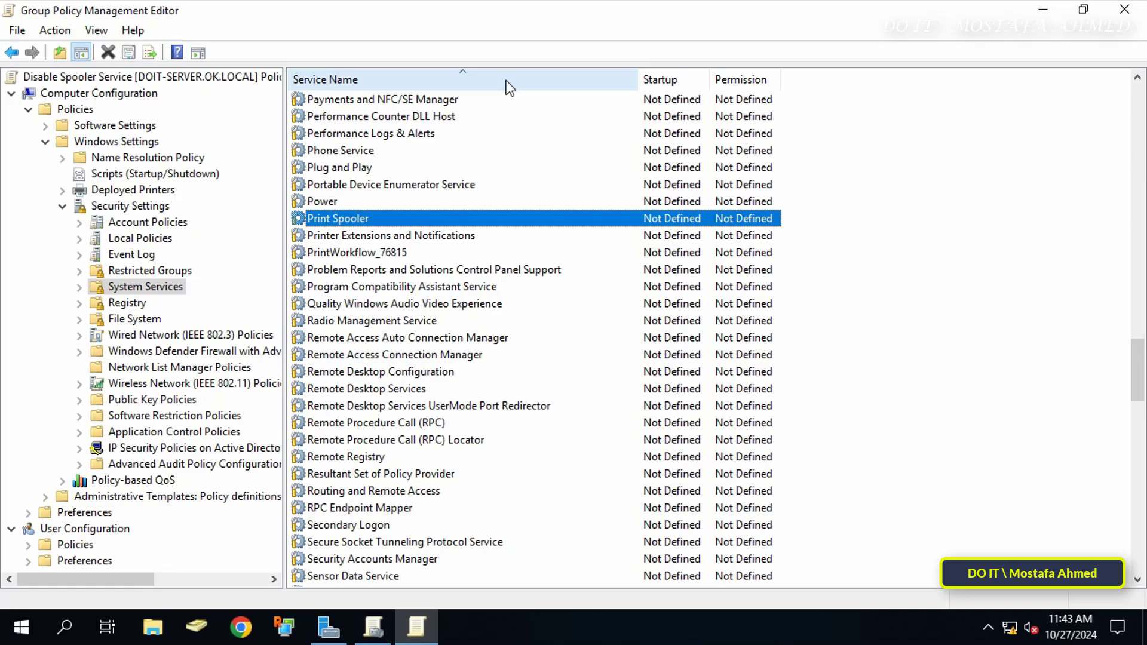
pyautogui.doubleClick(457, 219)
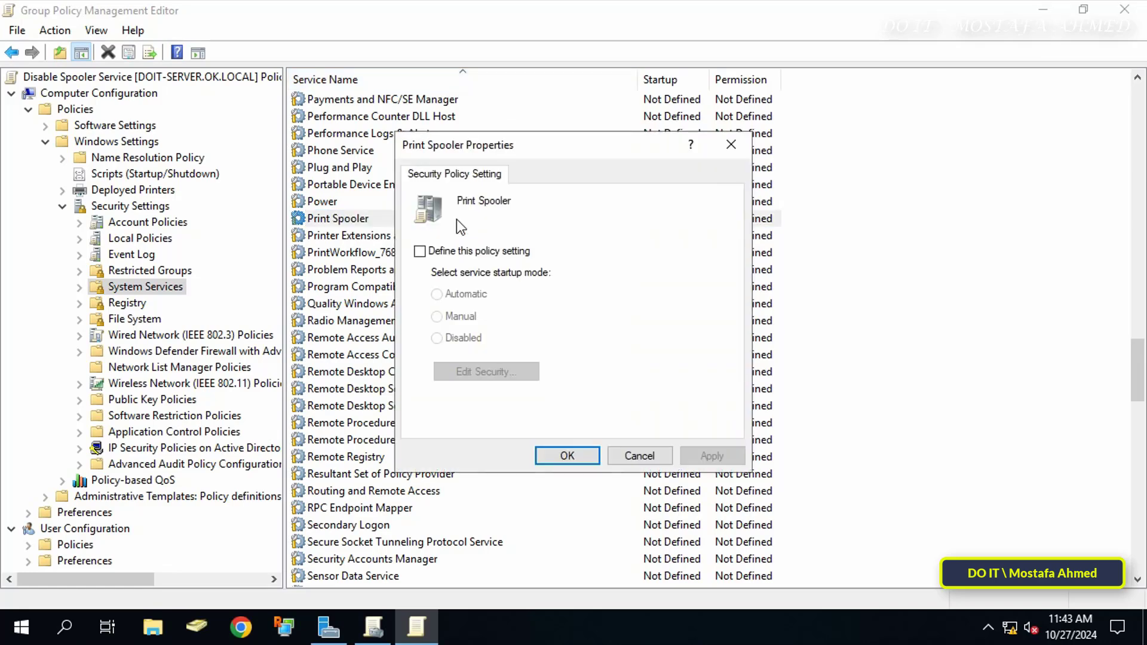
pyautogui.click(485, 255)
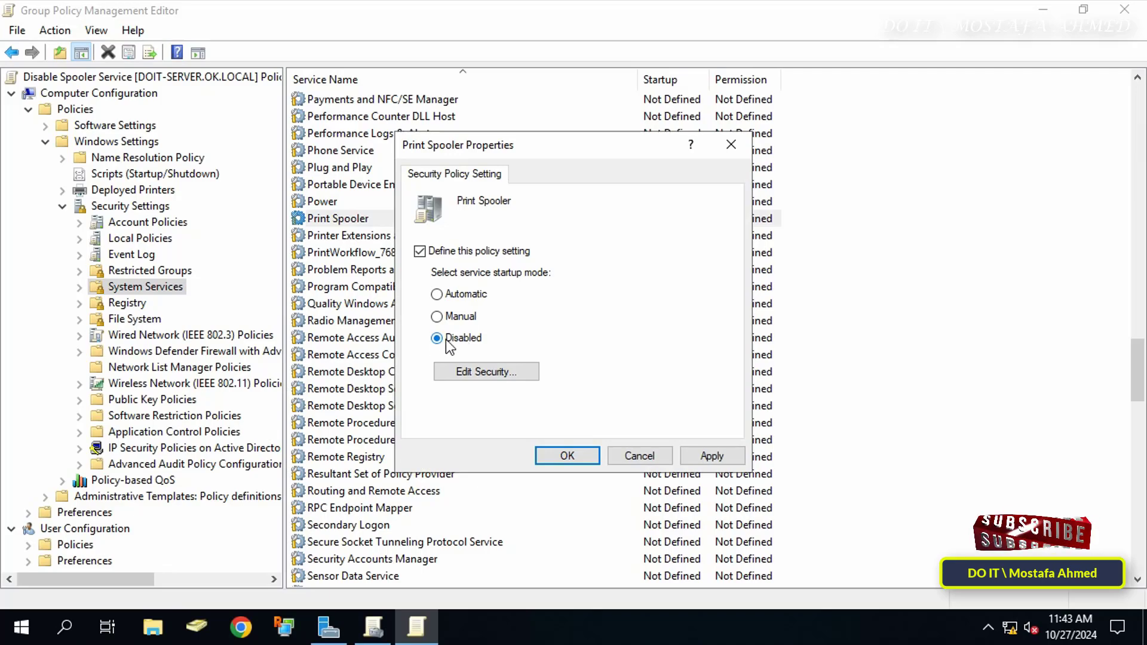
pyautogui.click(713, 457)
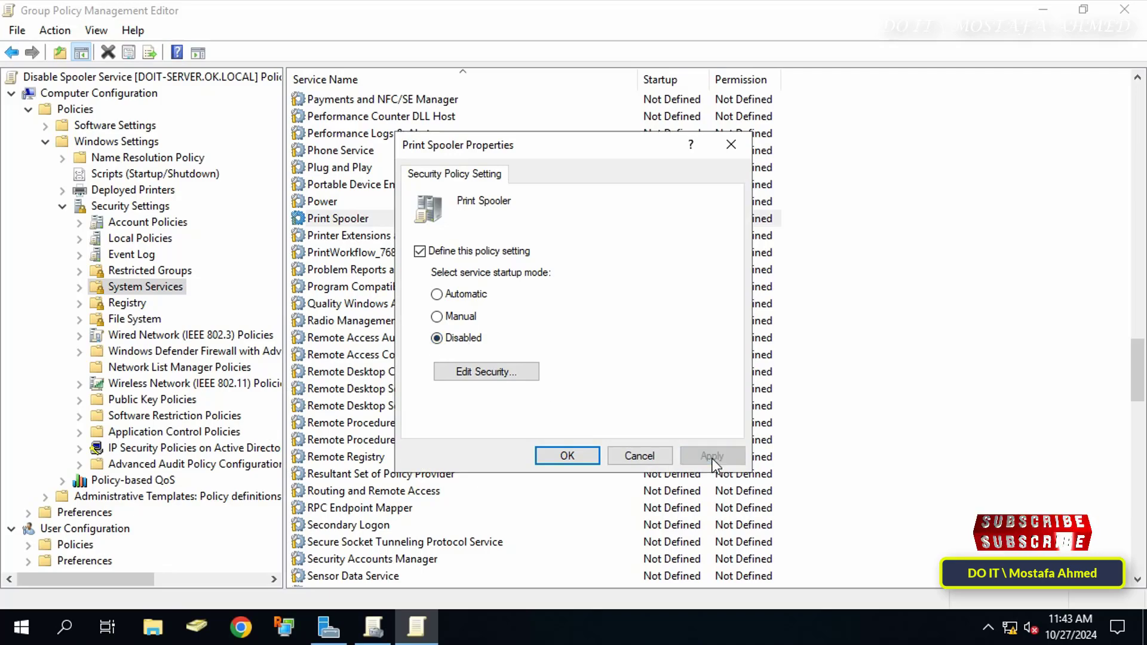
pyautogui.click(578, 459)
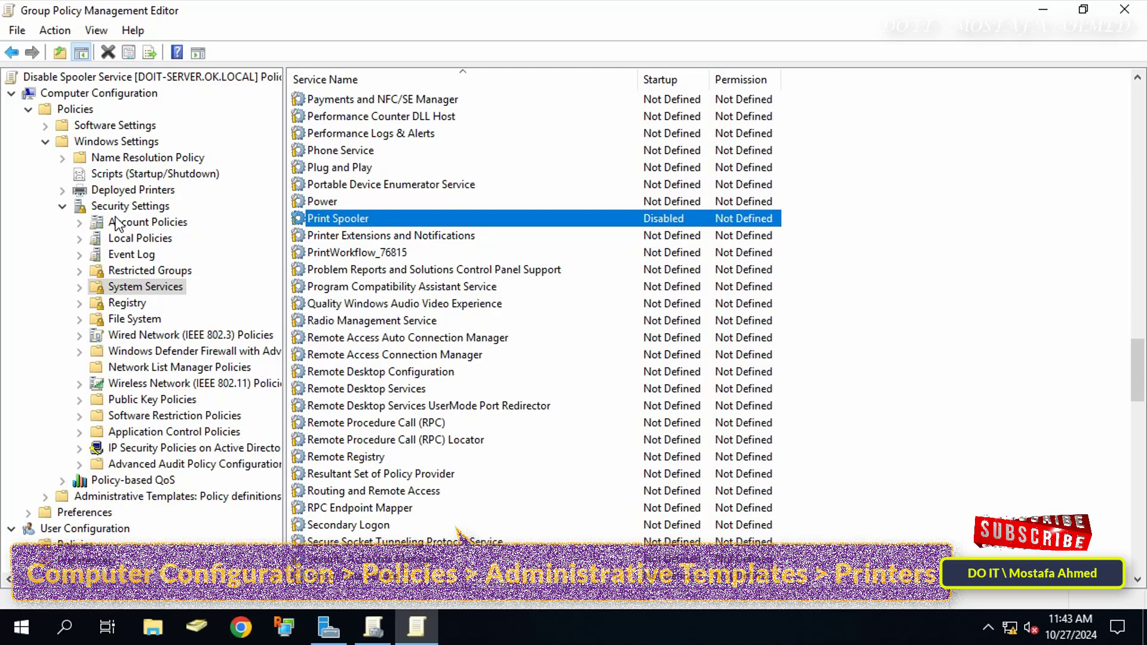
# Open Administrative Templates > Printers, sort by Setting, and select 'Allow Print Spooler to accept client connections'
pyautogui.click(61, 207)
pyautogui.click(46, 141)
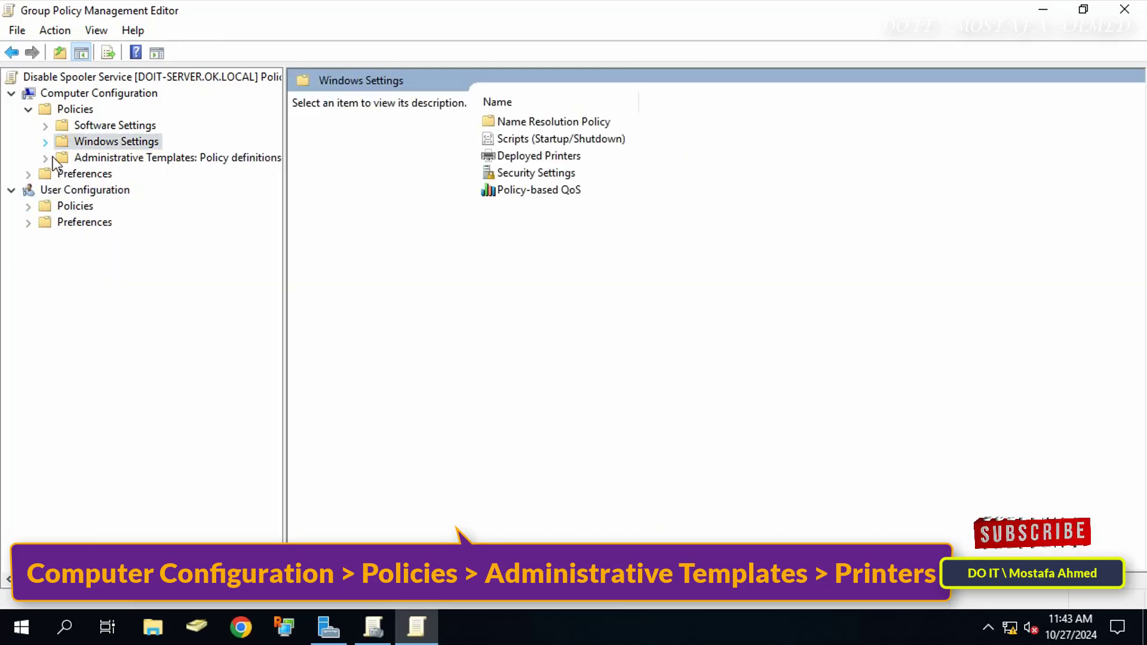
pyautogui.click(163, 157)
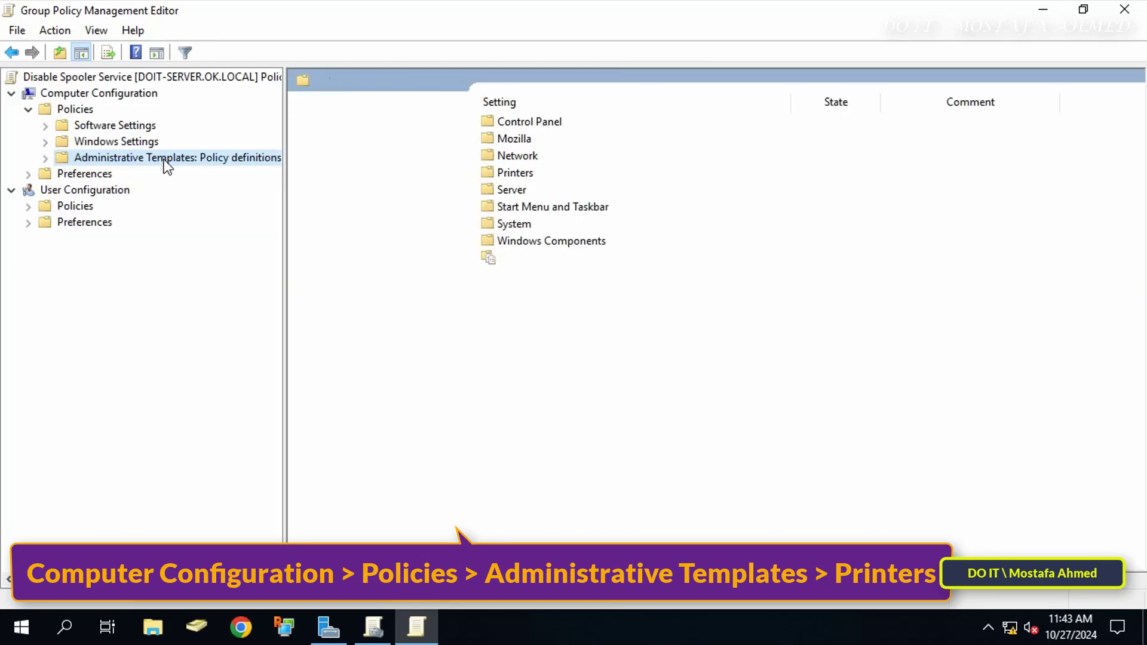
pyautogui.click(46, 158)
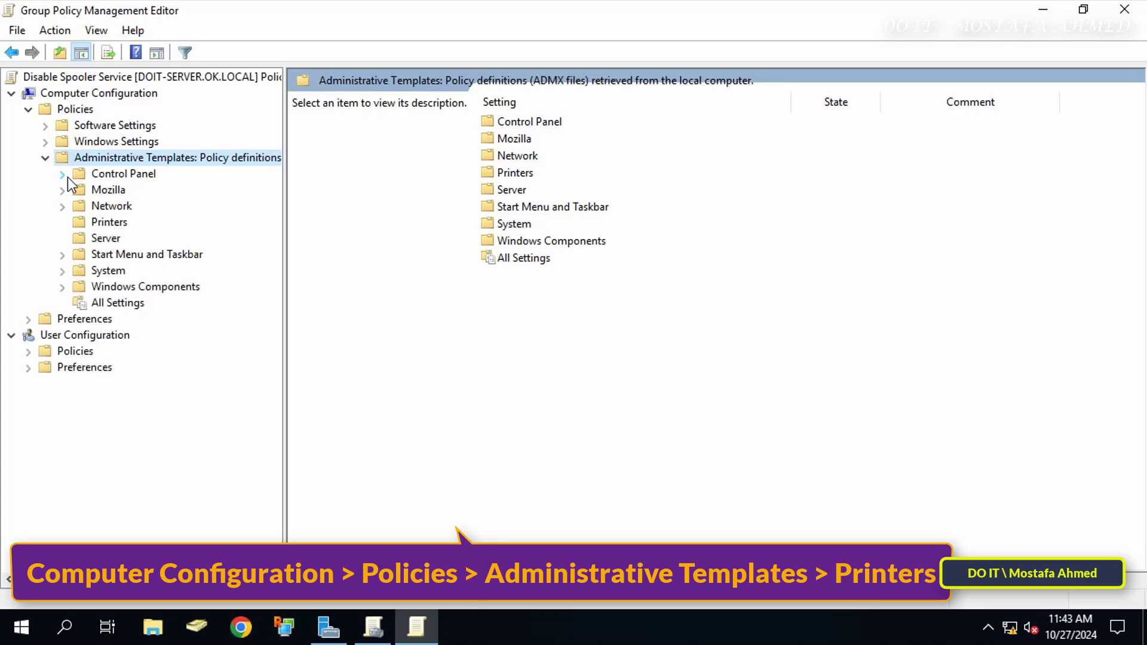
pyautogui.click(101, 223)
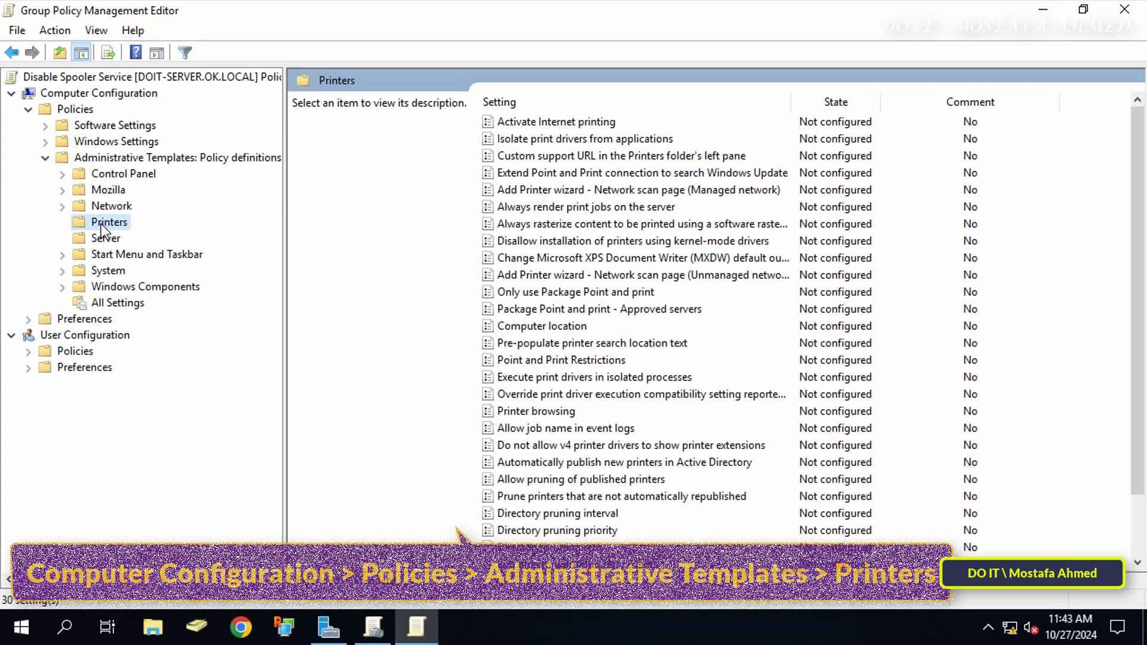
pyautogui.click(586, 101)
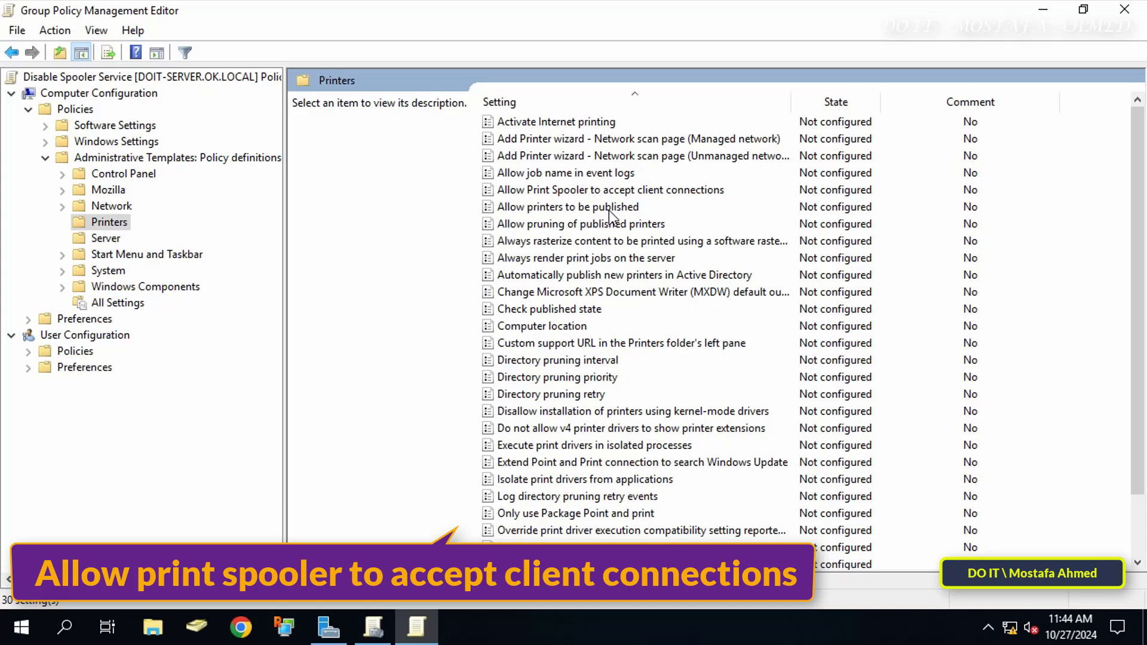
pyautogui.click(596, 191)
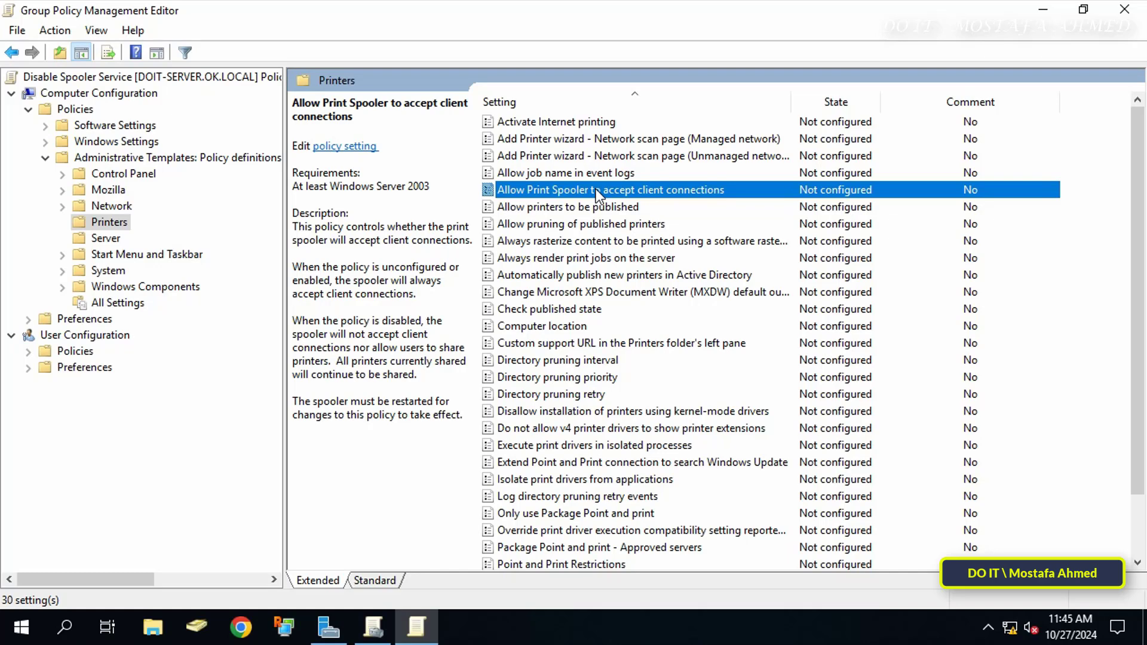
# Set 'Allow Print Spooler to accept client connections' to Disabled and confirm
pyautogui.doubleClick(595, 189)
pyautogui.moveTo(358, 88); pyautogui.dragTo(433, 38)
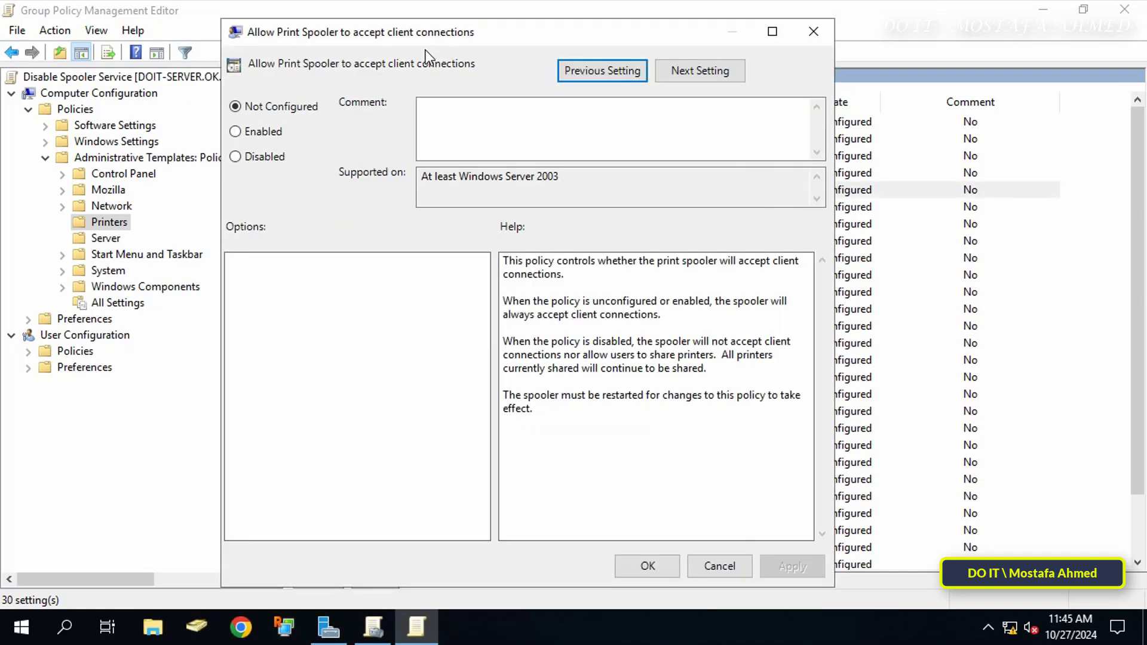
pyautogui.click(247, 157)
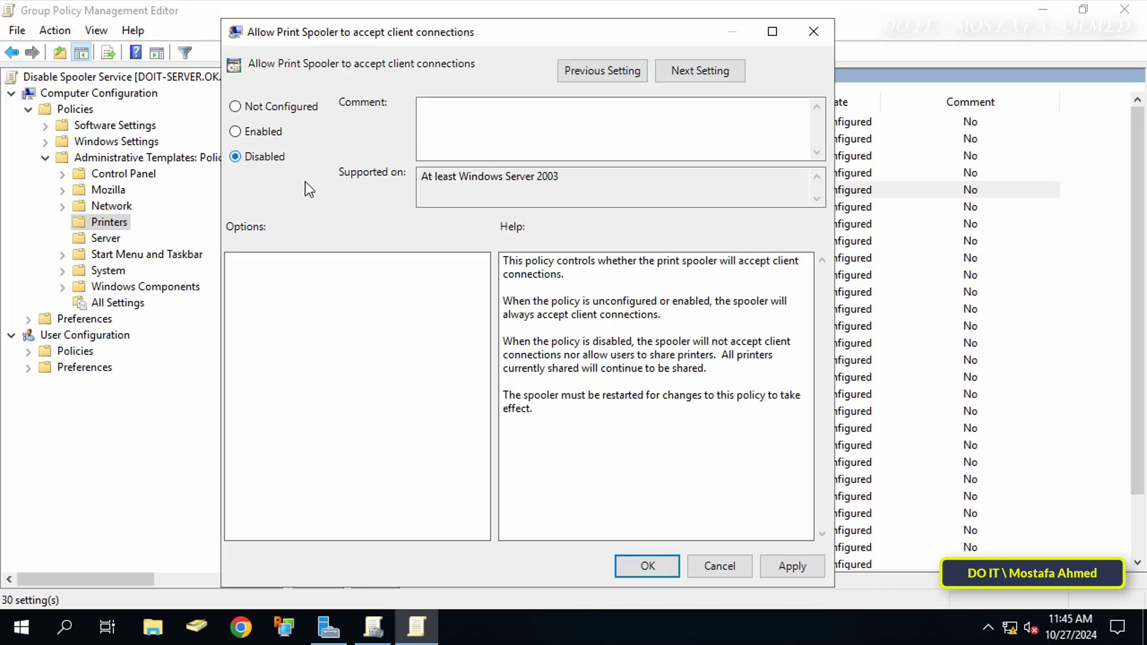
pyautogui.click(779, 570)
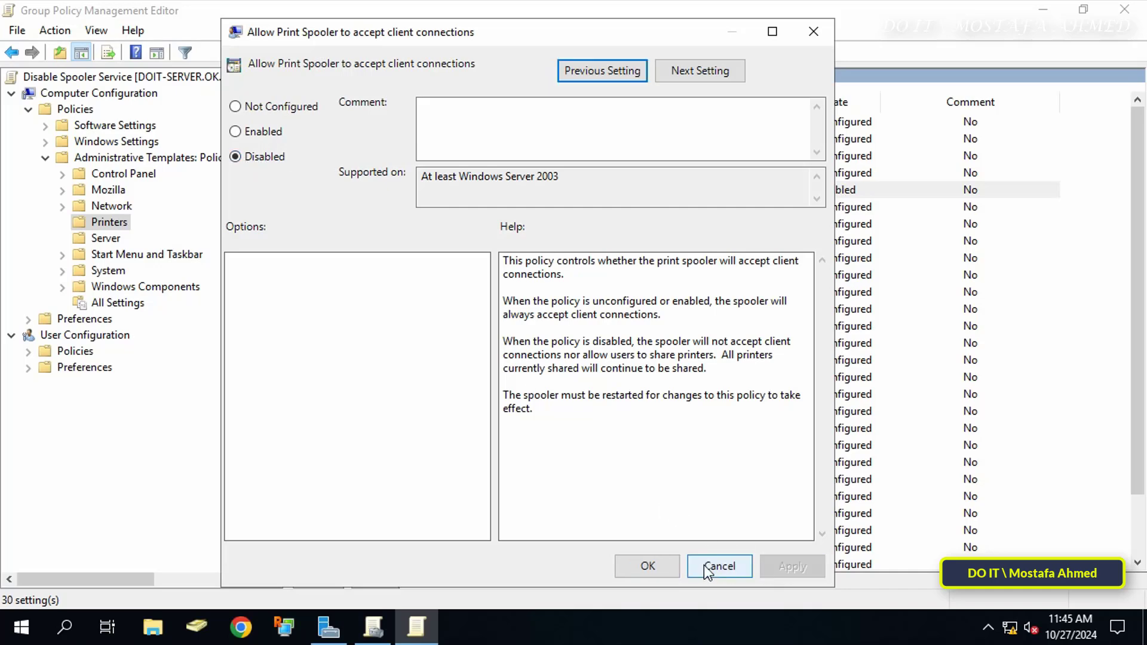
pyautogui.click(668, 564)
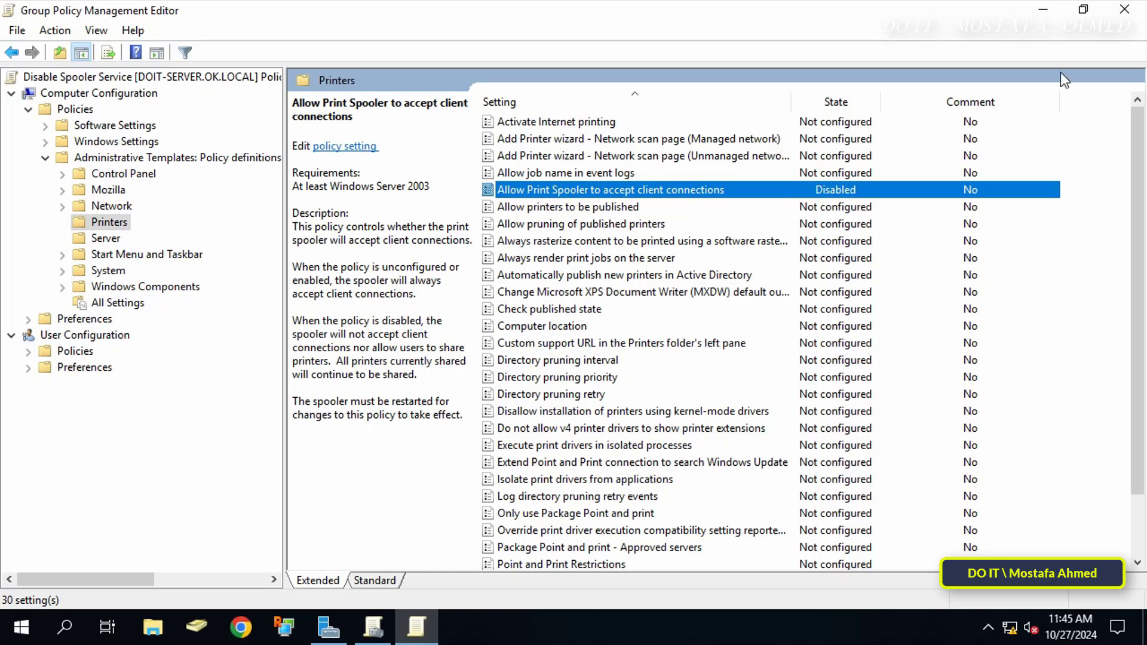
# Close both Group Policy consoles and minimize Server Manager
pyautogui.click(1114, 12)
pyautogui.click(1120, 12)
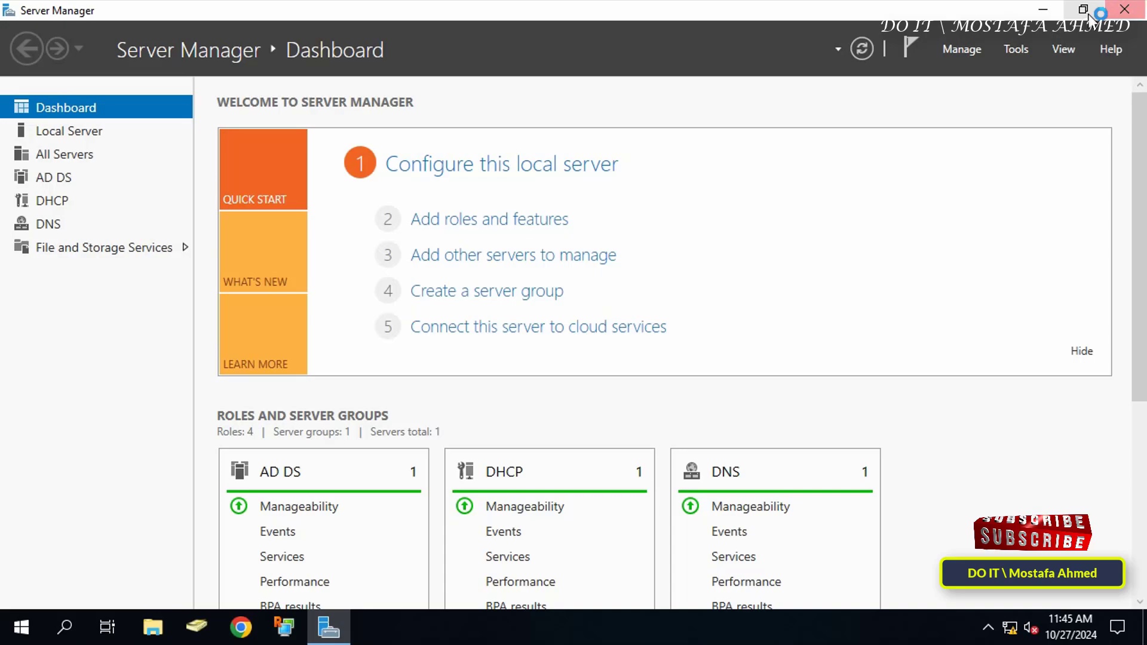
pyautogui.click(1044, 11)
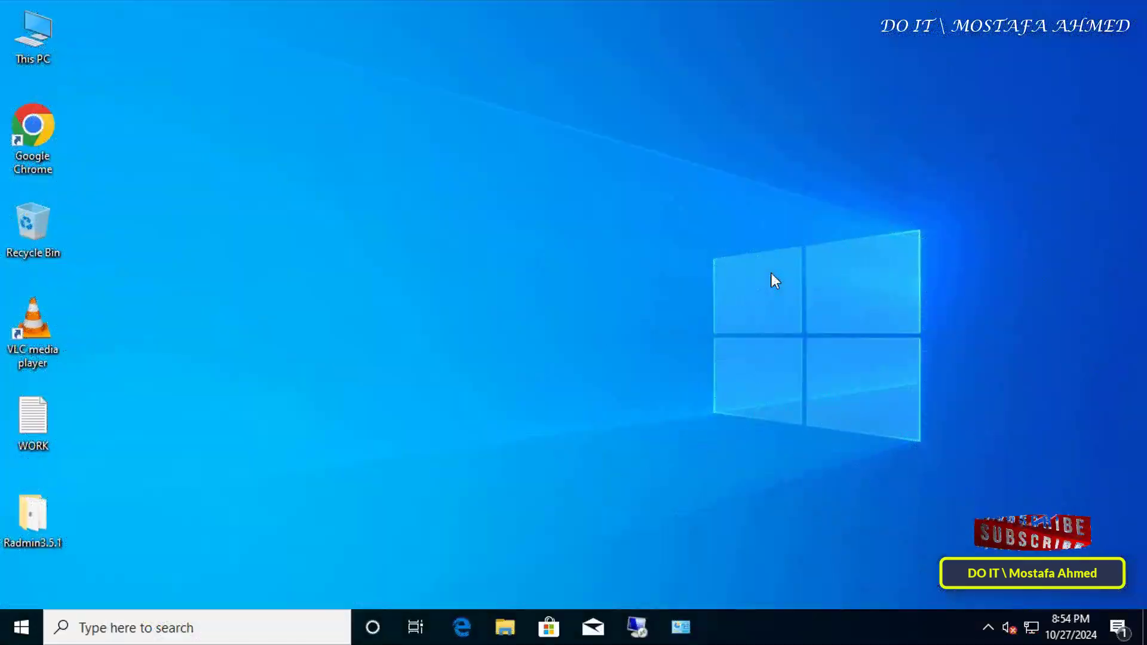
# Run gpupdate /force in Command Prompt on the client
pyautogui.click(289, 626)
pyautogui.write('c')
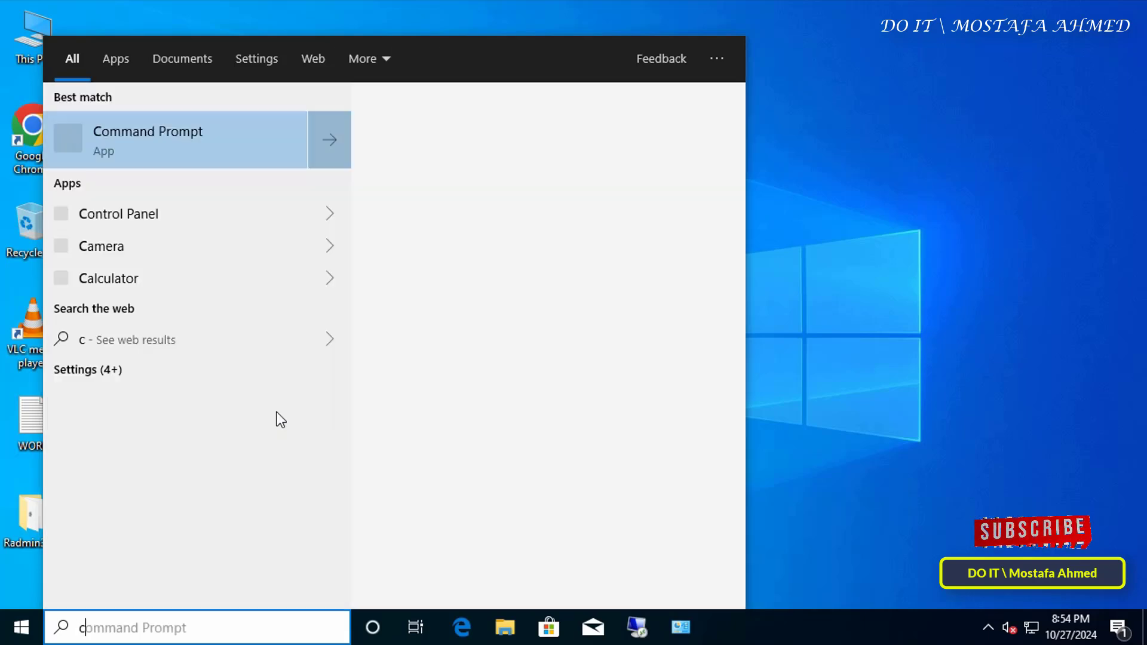
pyautogui.write('ommand')
pyautogui.click(218, 139)
pyautogui.write('gpu')
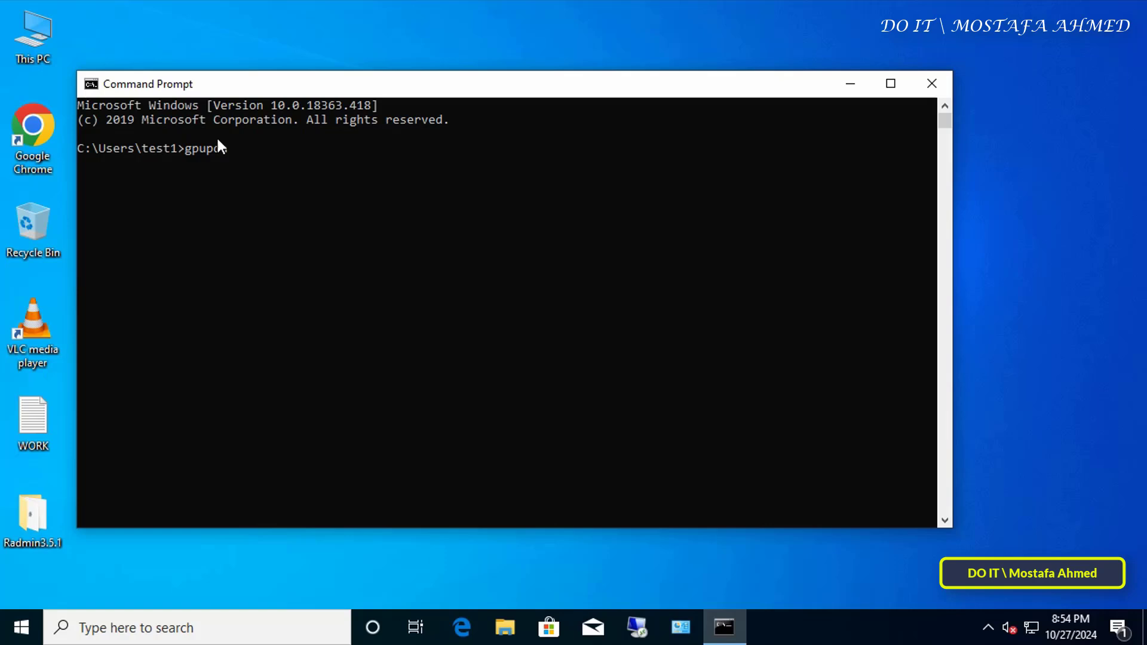
pyautogui.write('pdate /force')
pyautogui.press('Return')
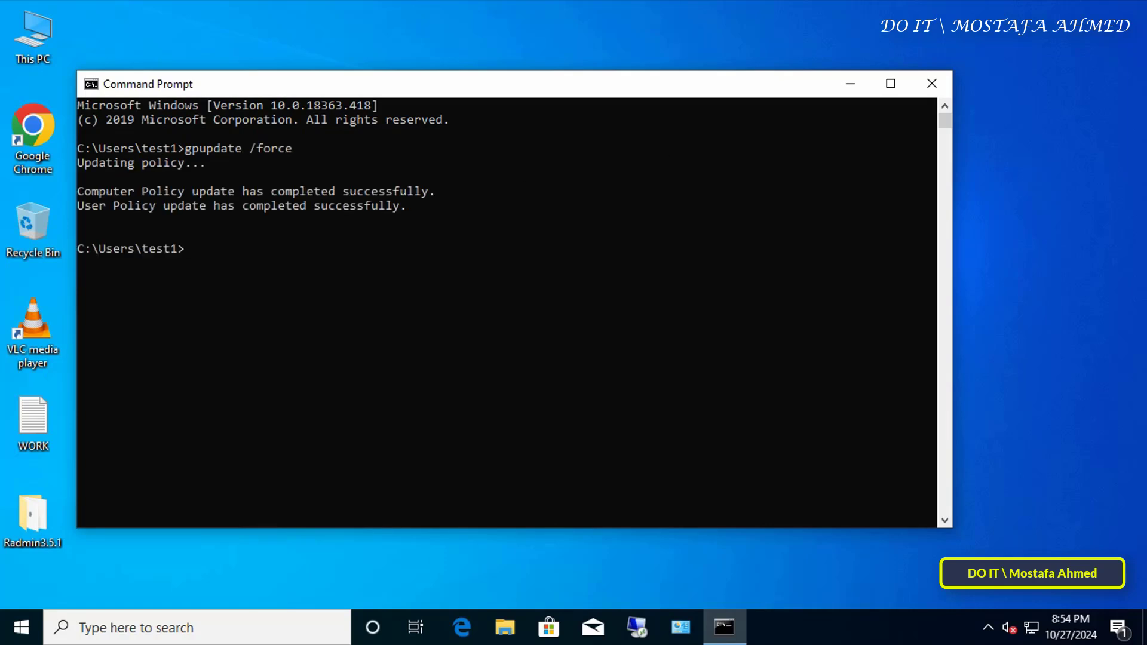
pyautogui.click(933, 84)
# Open Services, sort by name, and view the Print Spooler's properties
pyautogui.click(269, 628)
pyautogui.write('ser')
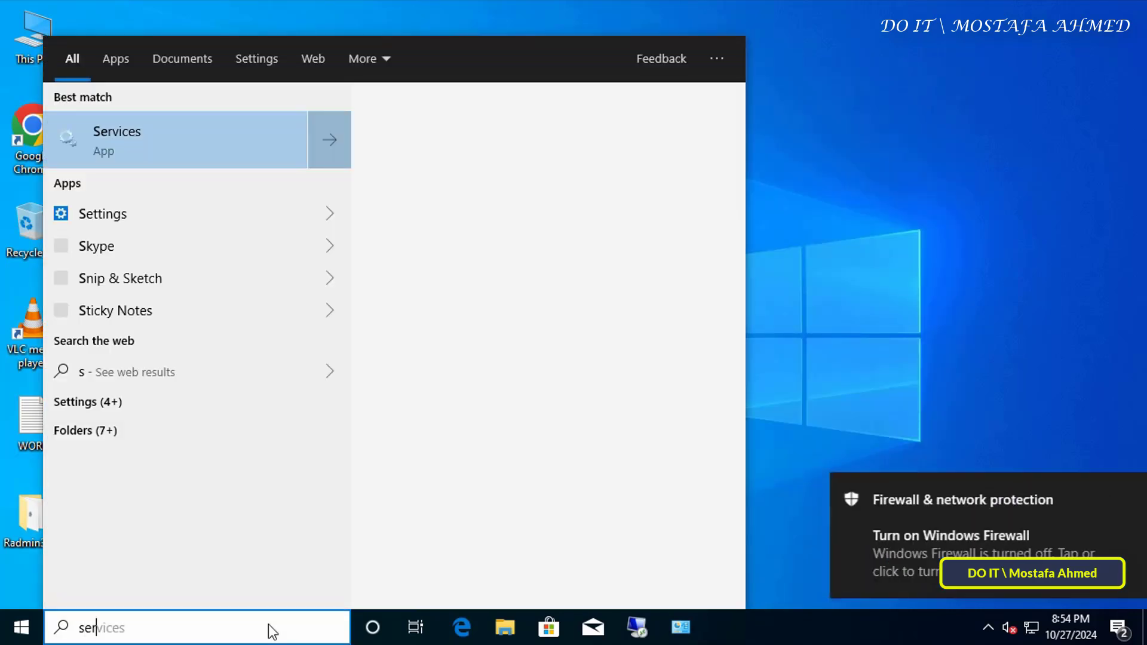
pyautogui.write('vices')
pyautogui.click(205, 146)
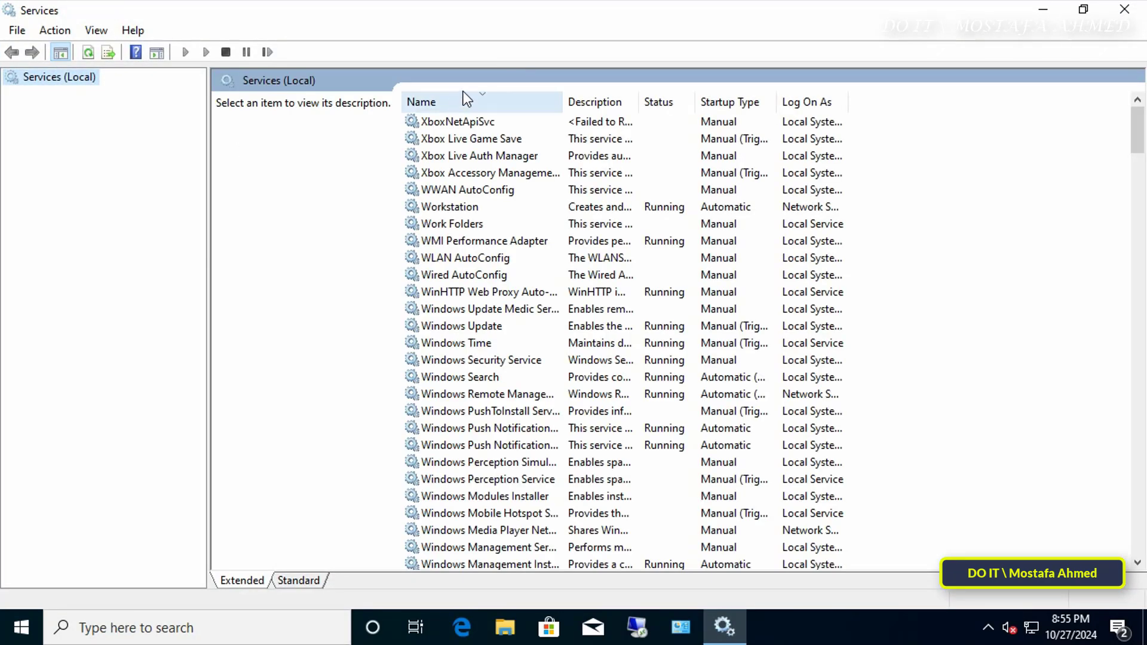
pyautogui.click(465, 98)
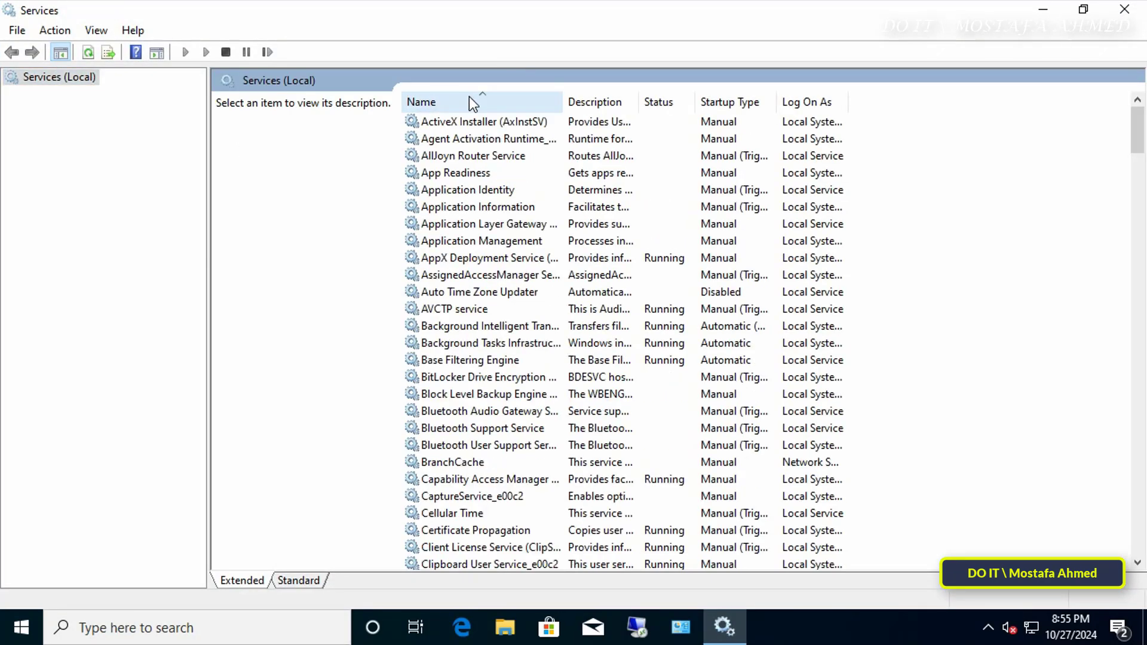
pyautogui.doubleClick(563, 101)
pyautogui.scroll(-6, 599, 251)
pyautogui.scroll(-9, 600, 275)
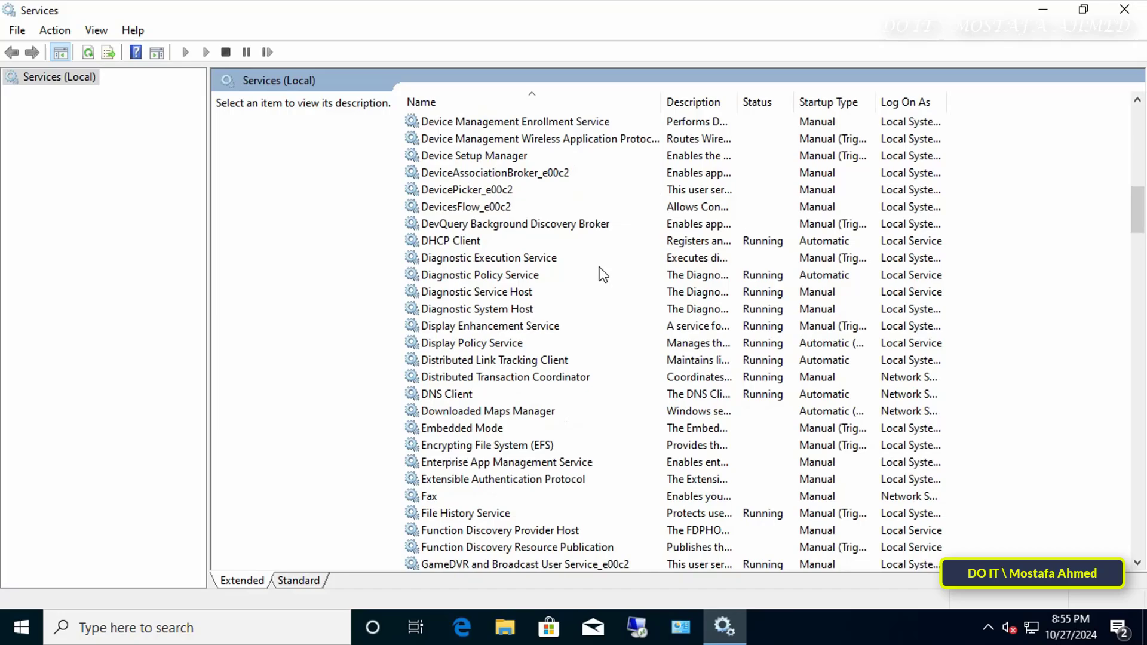
pyautogui.scroll(-9, 600, 274)
pyautogui.scroll(-8, 599, 275)
pyautogui.scroll(-4, 599, 274)
pyautogui.scroll(-3, 600, 275)
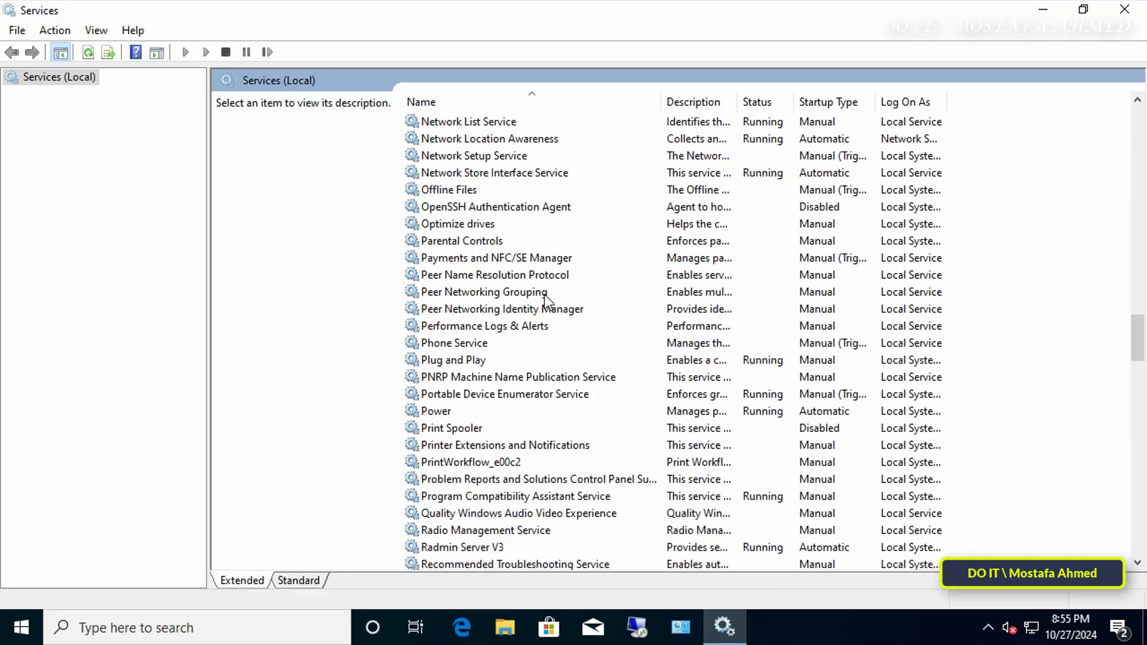
pyautogui.scroll(-2, 529, 305)
pyautogui.click(472, 326)
pyautogui.doubleClick(498, 327)
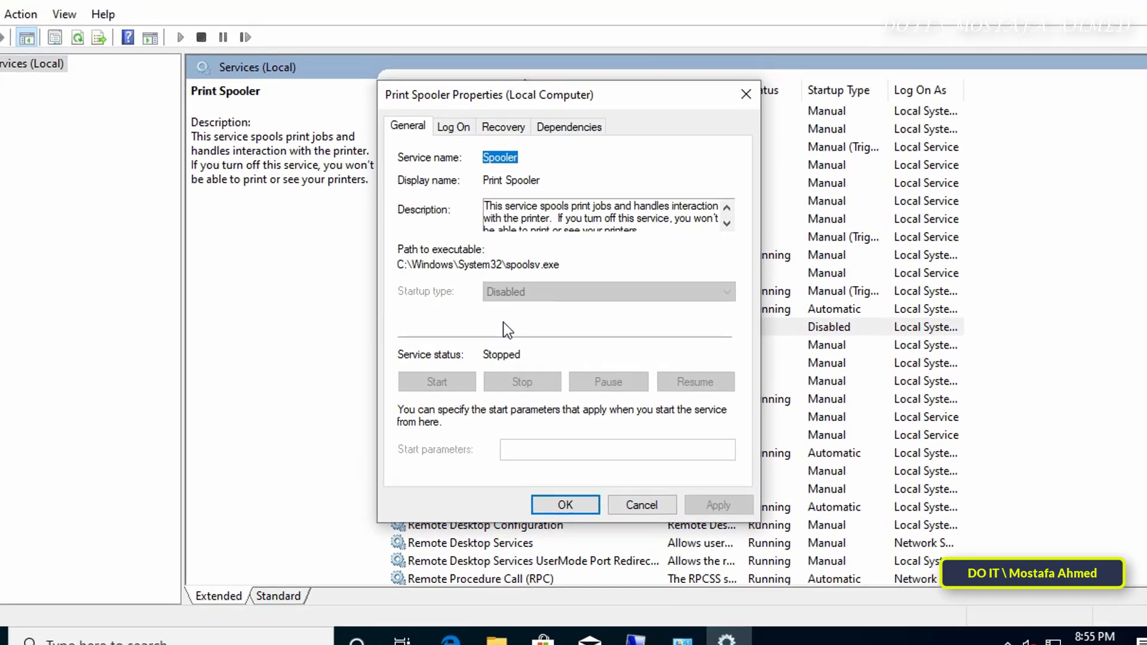